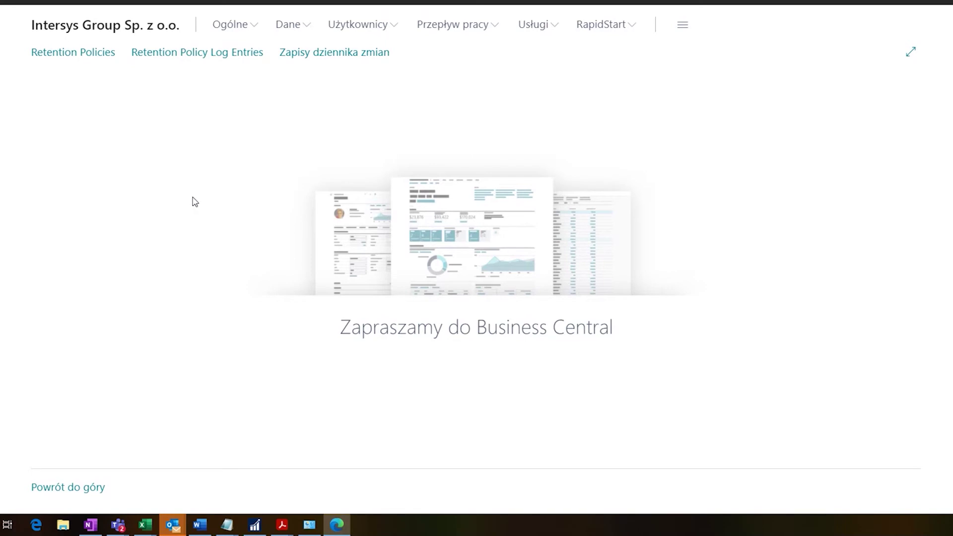
- Open the Retention Policies list from the Business Central home page
{"action": "left_click", "coordinate": [73, 57]}
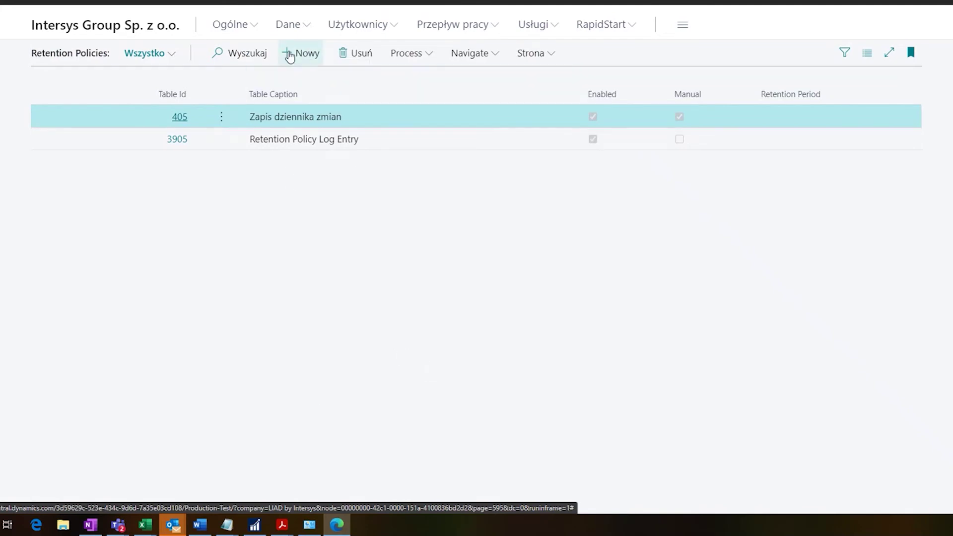
- Start a blank Retention Policy card with Nowy
{"action": "left_click", "coordinate": [290, 53]}
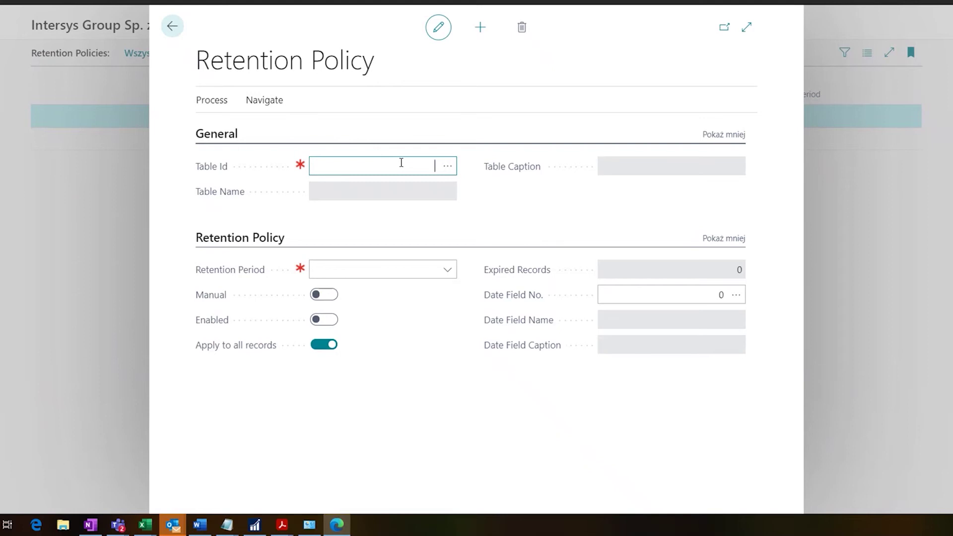
- Set the new policy's Table Id to 8888 (Email Outbox)
{"action": "left_click", "coordinate": [448, 168]}
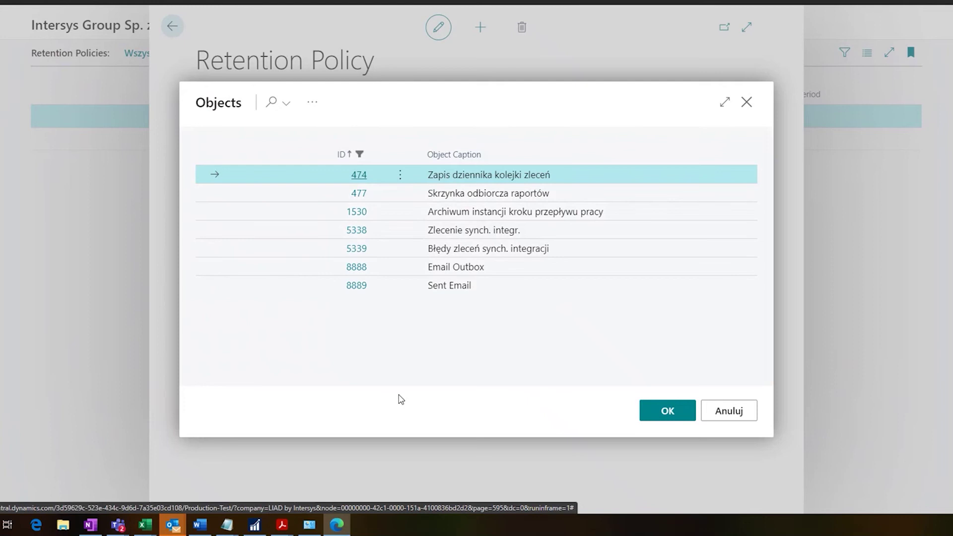
{"action": "key", "text": "Escape"}
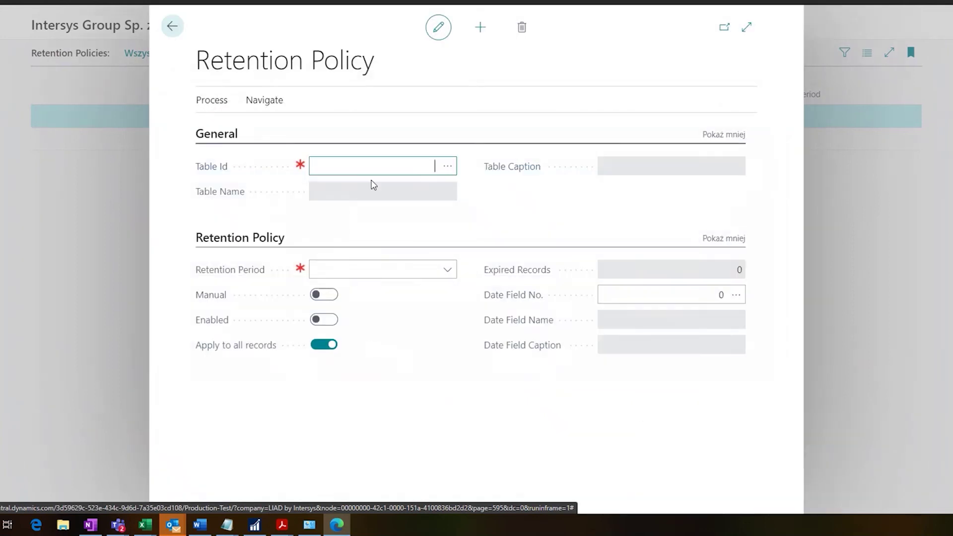
{"action": "type", "text": "8888"}
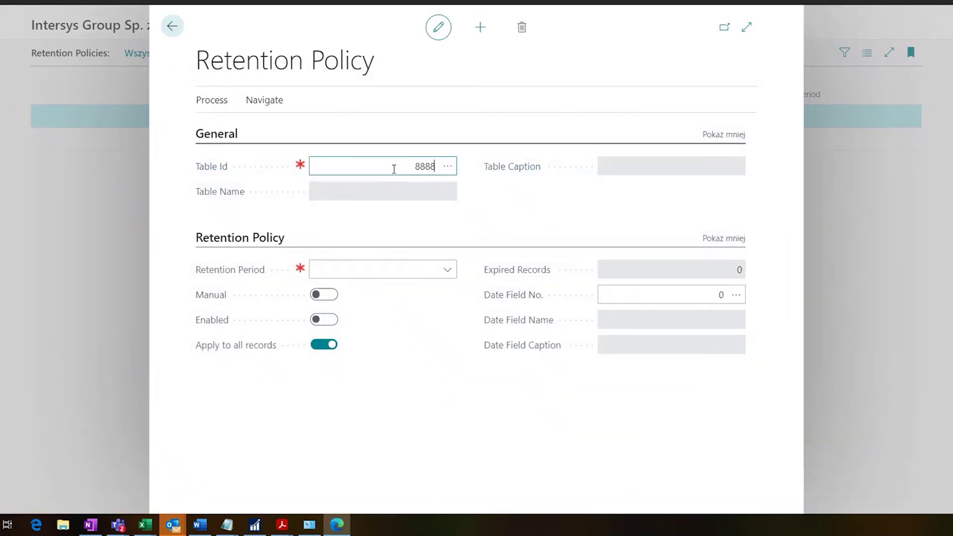
{"action": "key", "text": "Tab"}
{"action": "left_click", "coordinate": [389, 268]}
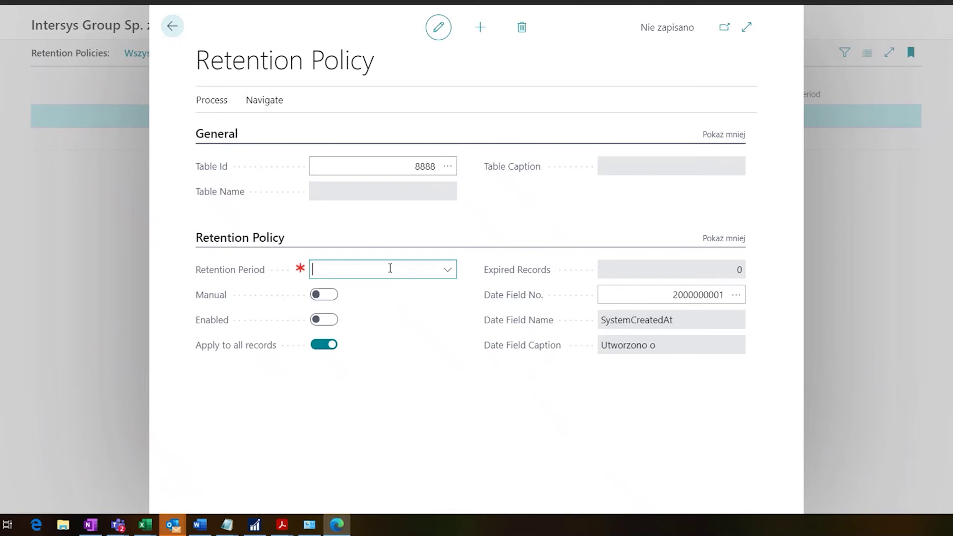
{"action": "key", "text": "Tab"}
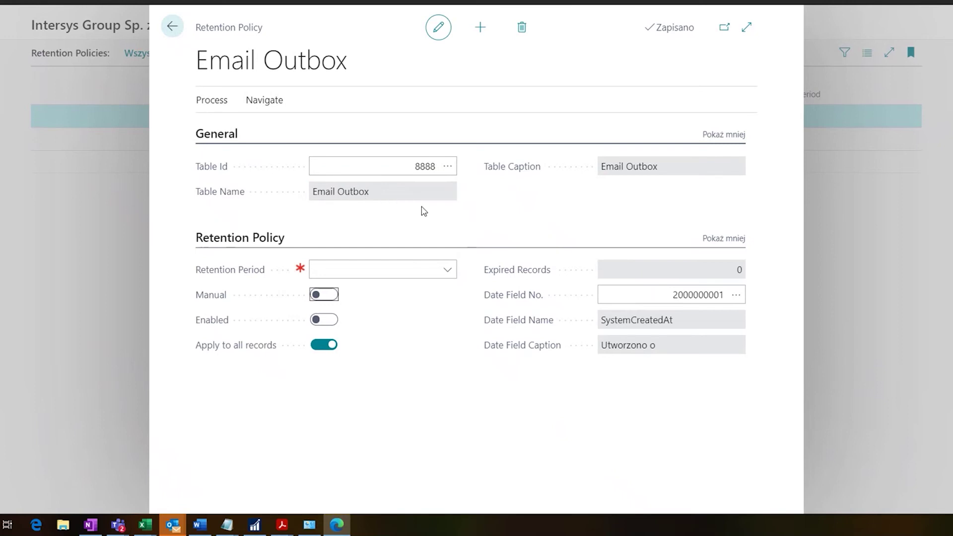
- Open the full Retention Periods list via 'Wybierz z pełnej listy' and add a new period row
{"action": "left_click", "coordinate": [411, 272]}
{"action": "left_click", "coordinate": [409, 239]}
{"action": "left_click", "coordinate": [387, 271]}
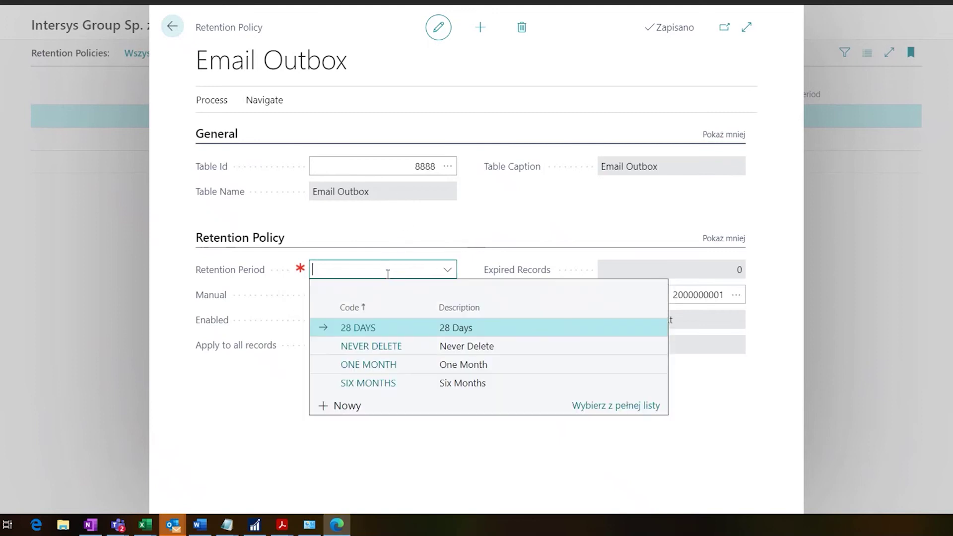
{"action": "left_click", "coordinate": [374, 233]}
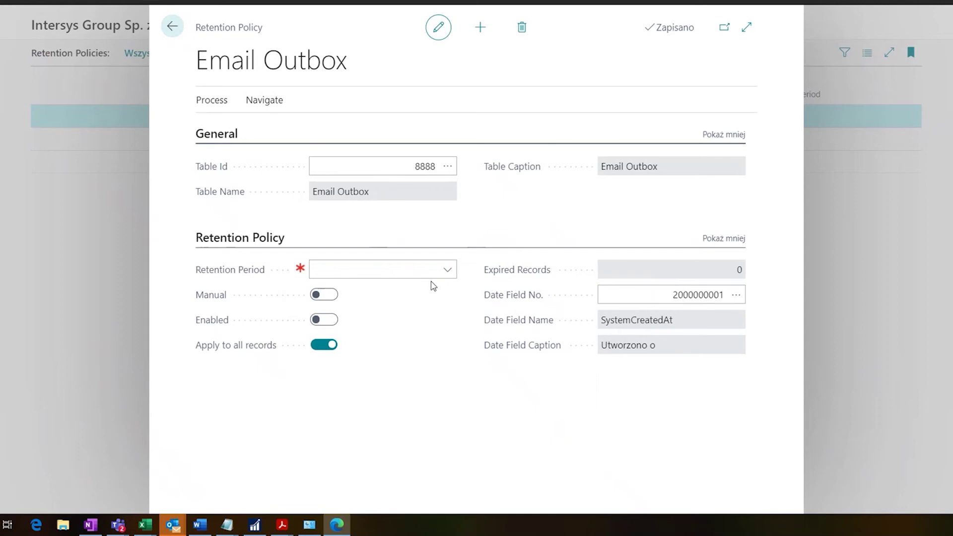
{"action": "left_click", "coordinate": [447, 270]}
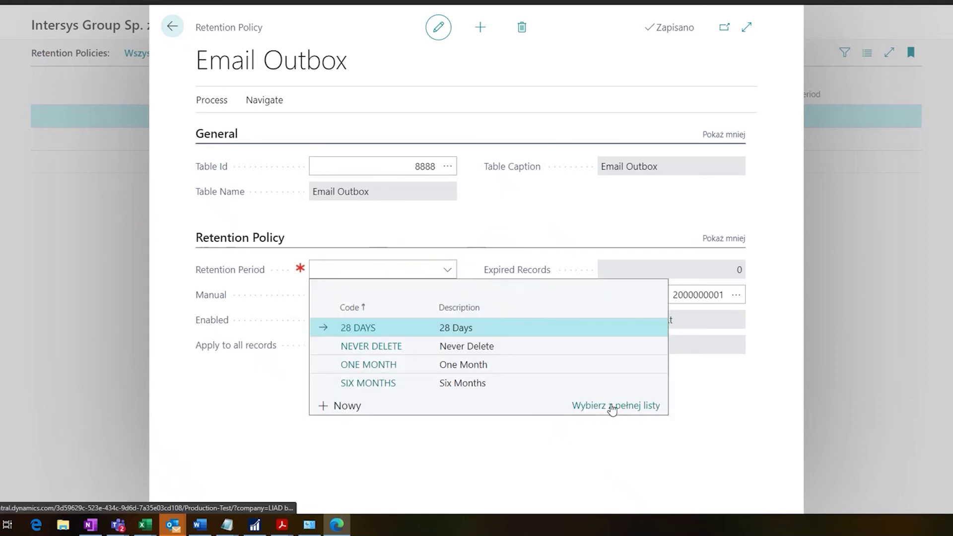
{"action": "left_click", "coordinate": [611, 406]}
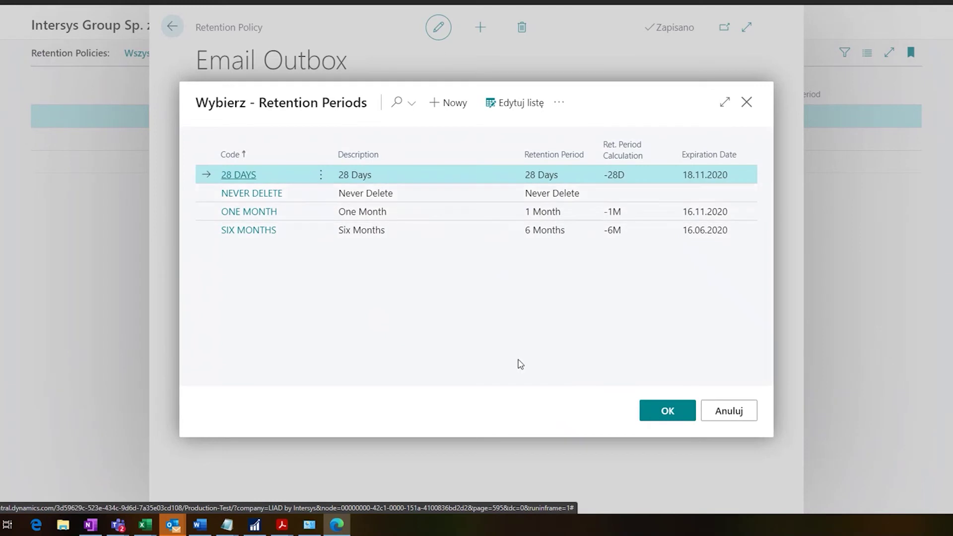
{"action": "left_click", "coordinate": [445, 107]}
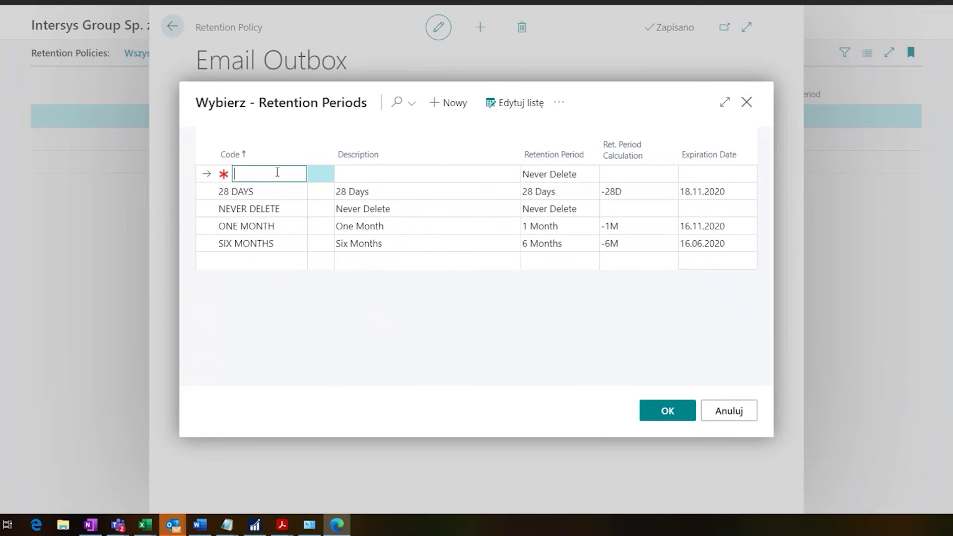
- Enter code '45 DAYS' with description '45 dni' for the new period
{"action": "type", "text": "45 DAYS"}
{"action": "key", "text": "Tab"}
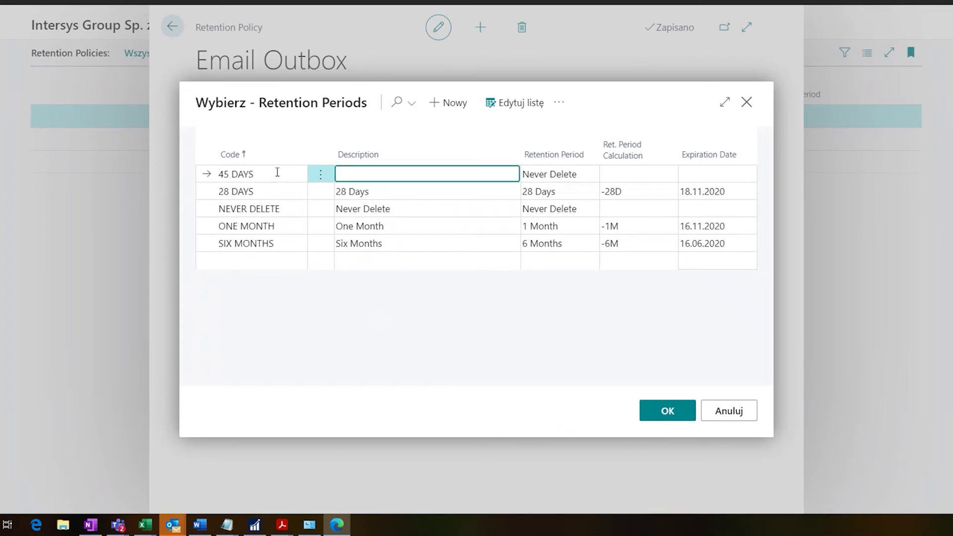
{"action": "type", "text": "45 dni"}
{"action": "key", "text": "Tab"}
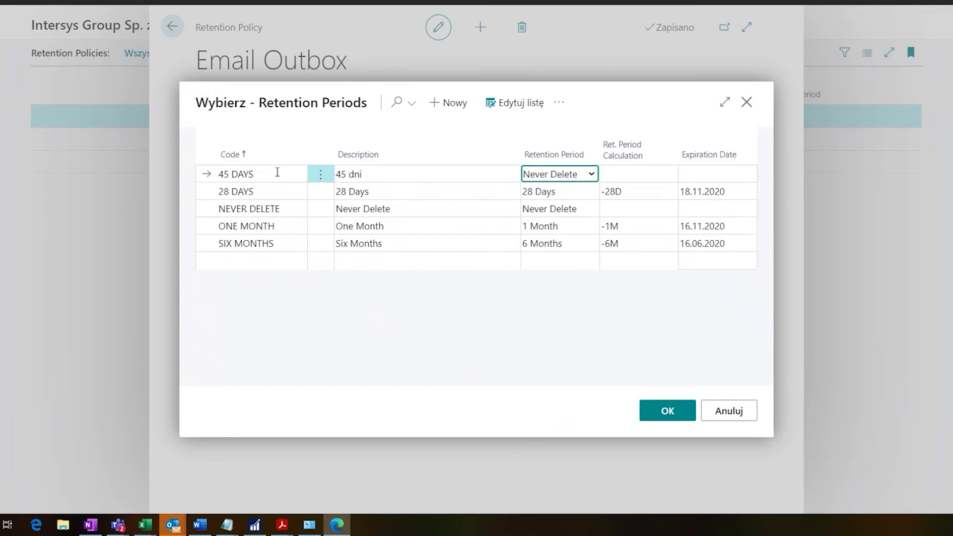
- Make the period Custom with calculation -45D and assign it to the policy
{"action": "left_click", "coordinate": [592, 176]}
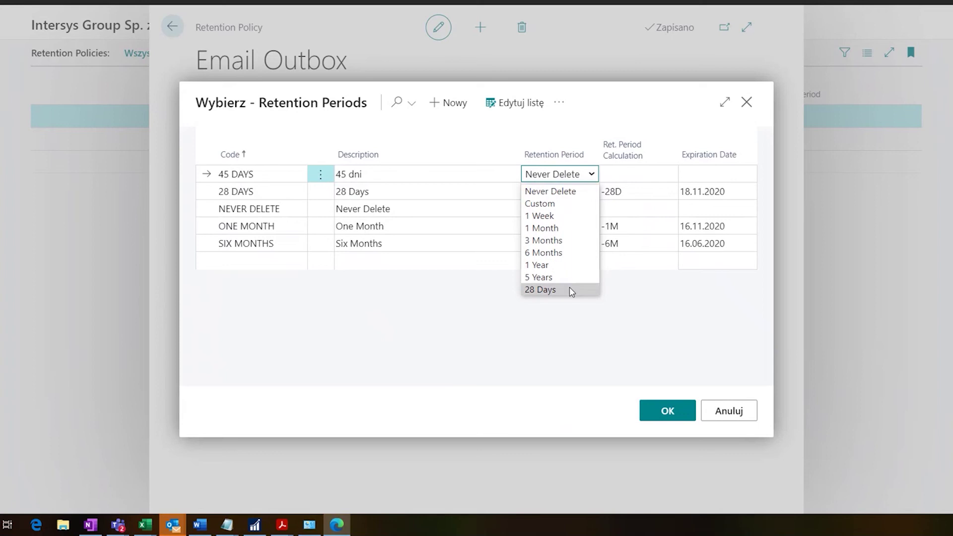
{"action": "left_click", "coordinate": [572, 208]}
{"action": "left_click", "coordinate": [626, 174]}
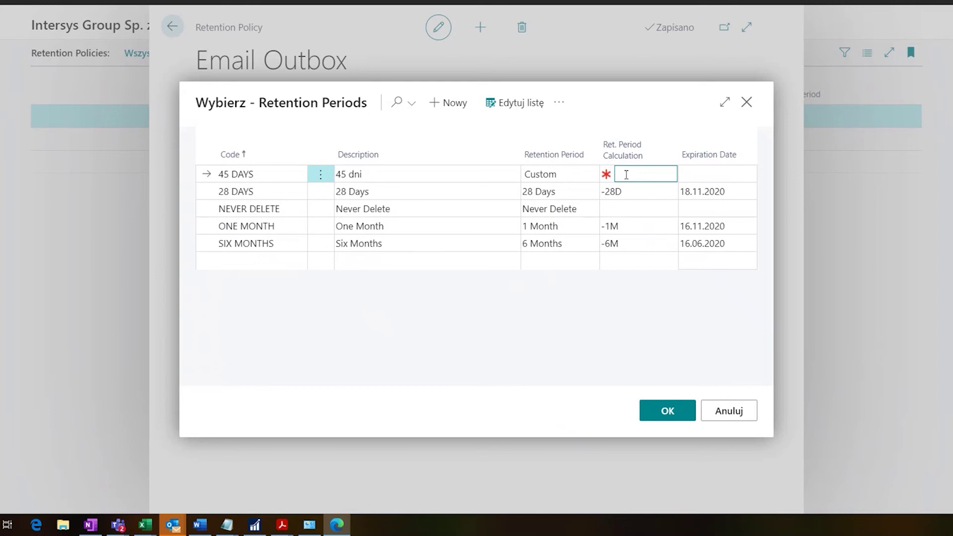
{"action": "type", "text": "-45D"}
{"action": "key", "text": "Return"}
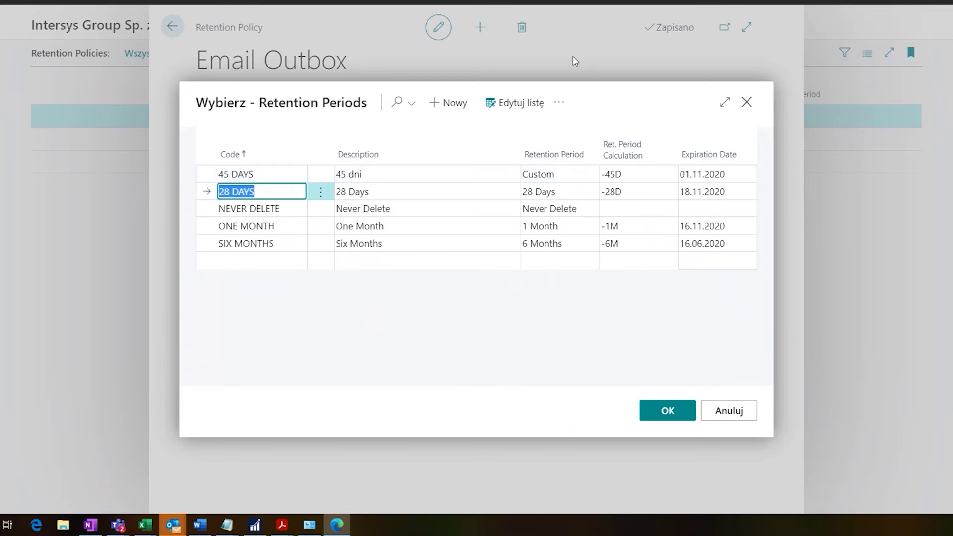
{"action": "left_click", "coordinate": [627, 174]}
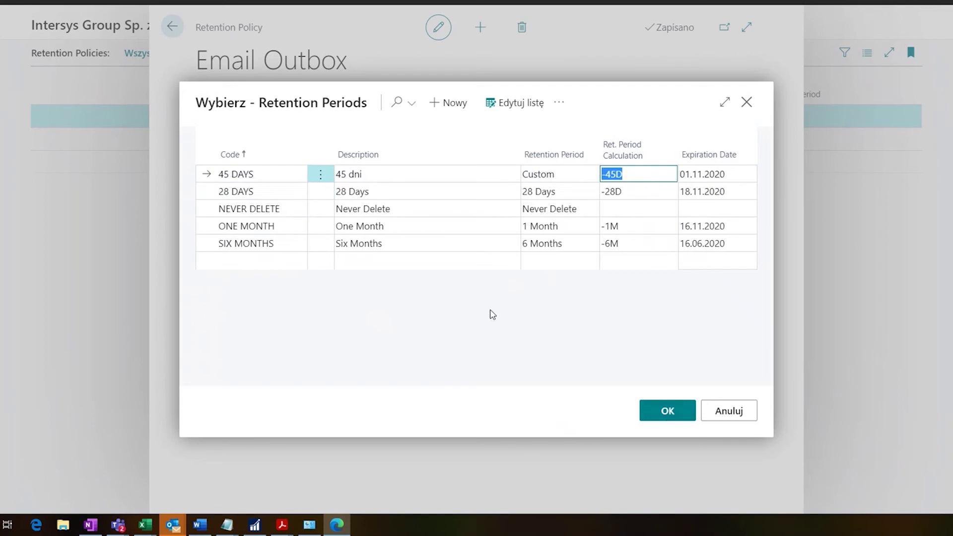
{"action": "left_click", "coordinate": [687, 415]}
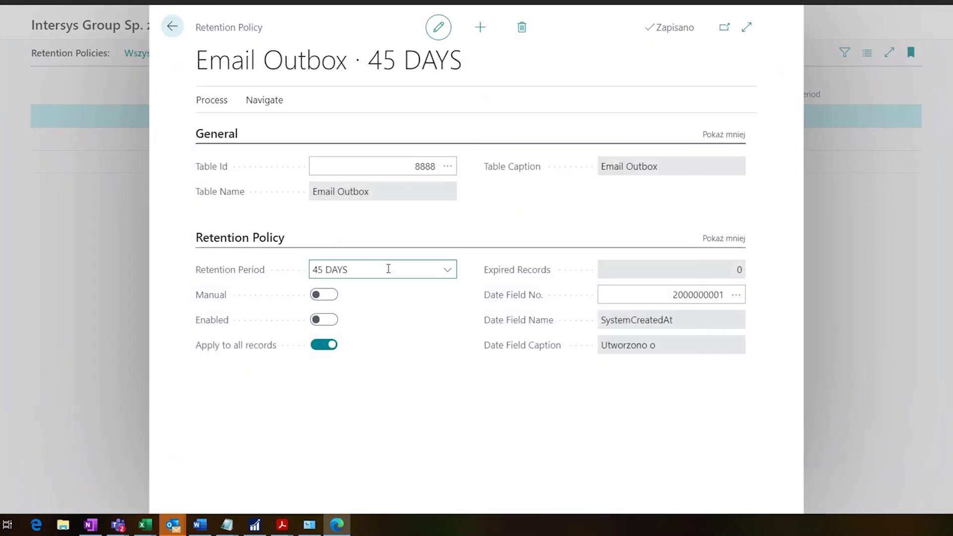
- Enable the Email Outbox policy with Manual left off, then go to Job Queue Entries
{"action": "key", "text": "Tab"}
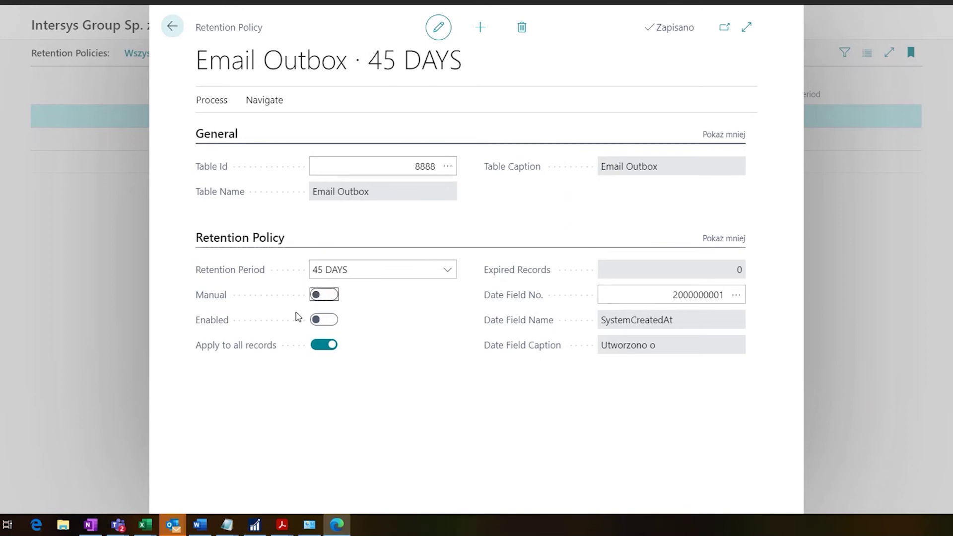
{"action": "left_click", "coordinate": [326, 297]}
{"action": "left_click", "coordinate": [325, 295]}
{"action": "left_click", "coordinate": [323, 323]}
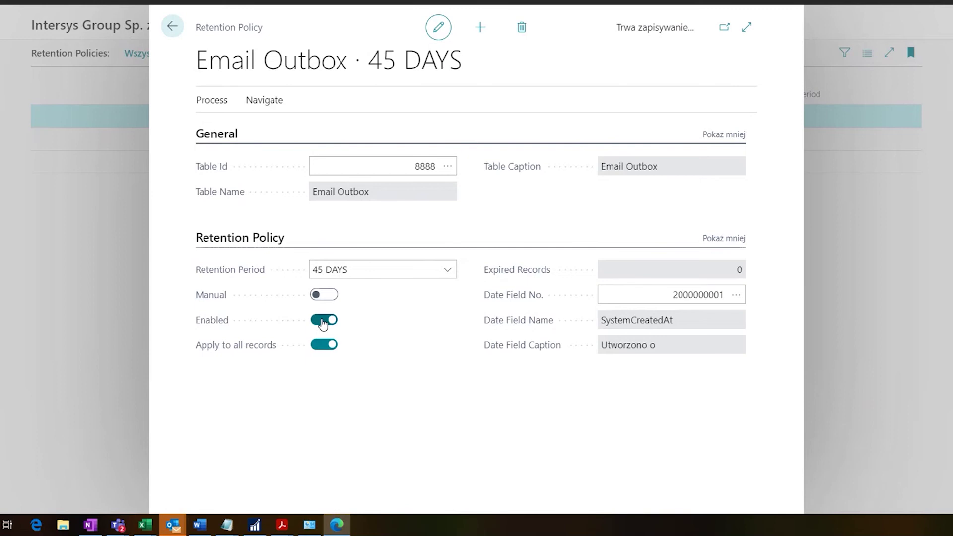
{"action": "left_click", "coordinate": [258, 101]}
{"action": "left_click", "coordinate": [364, 131]}
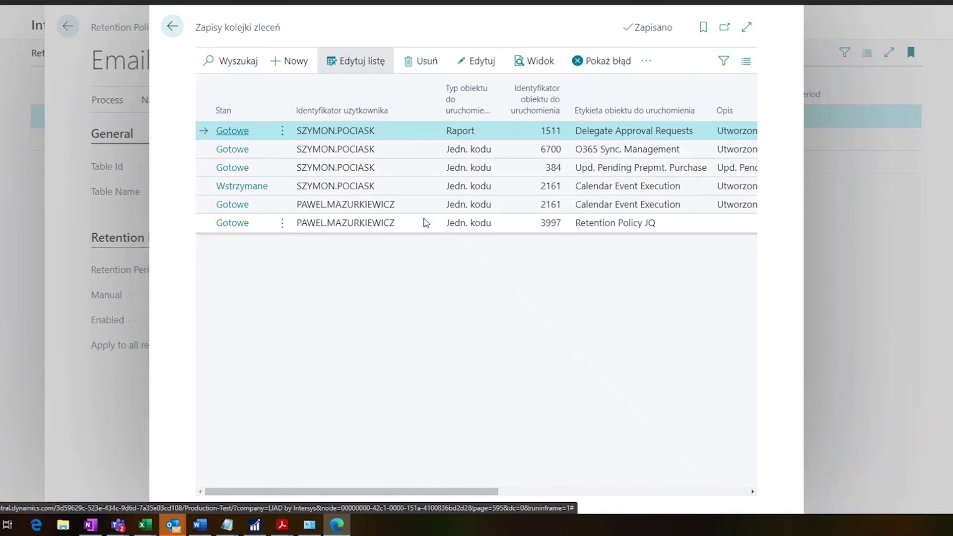
- Inspect the Retention Policy JQ job queue entry, then return to the Email Outbox policy card
{"action": "left_click", "coordinate": [222, 225]}
{"action": "left_click", "coordinate": [280, 224]}
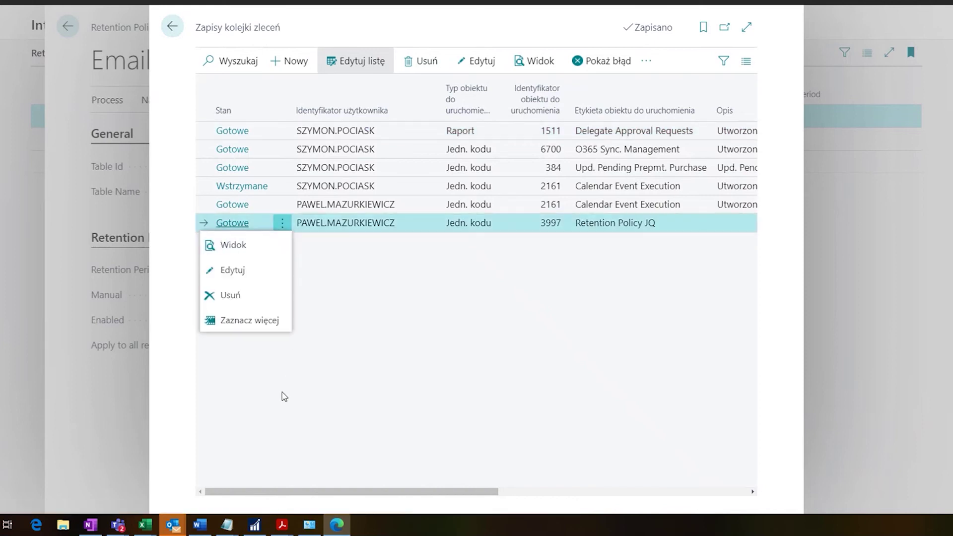
{"action": "left_click", "coordinate": [245, 277]}
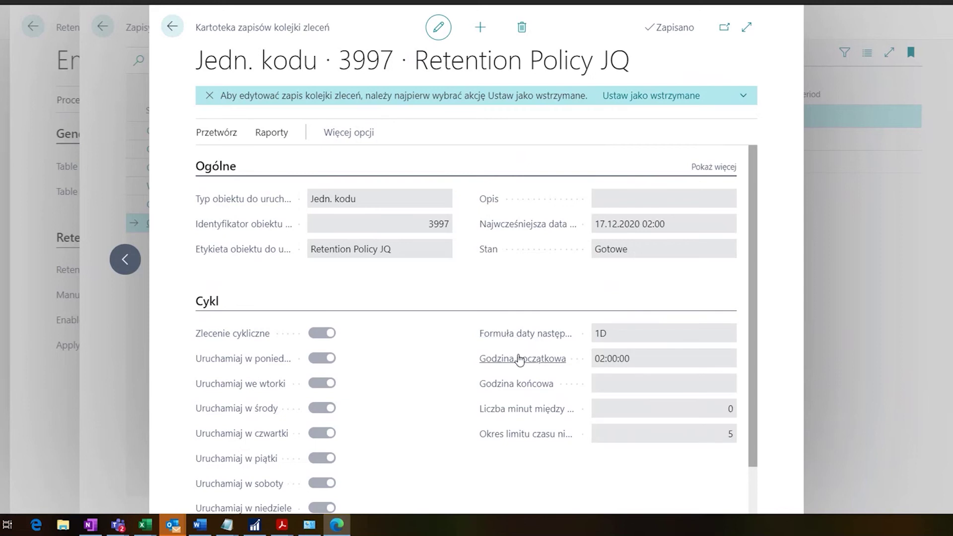
{"action": "mouse_move", "coordinate": [520, 359]}
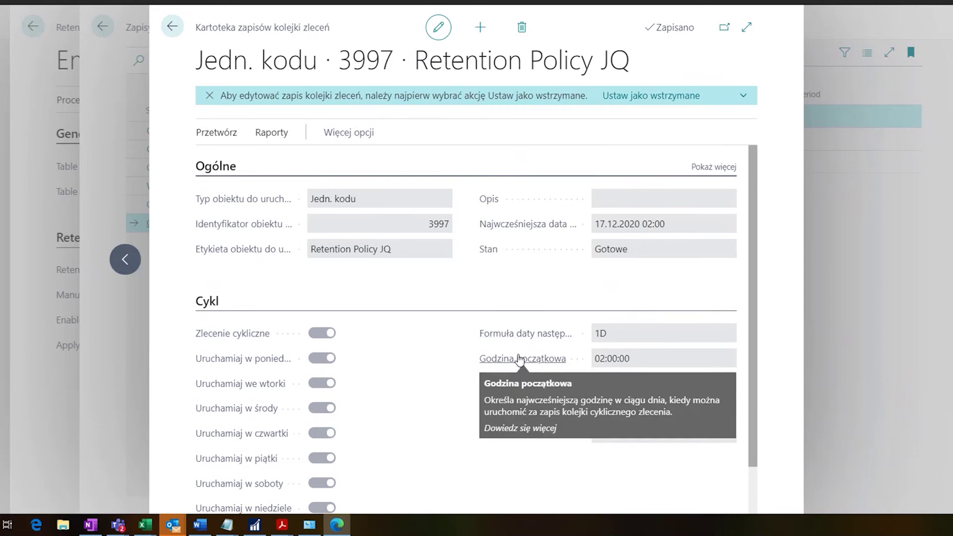
{"action": "left_click", "coordinate": [174, 28]}
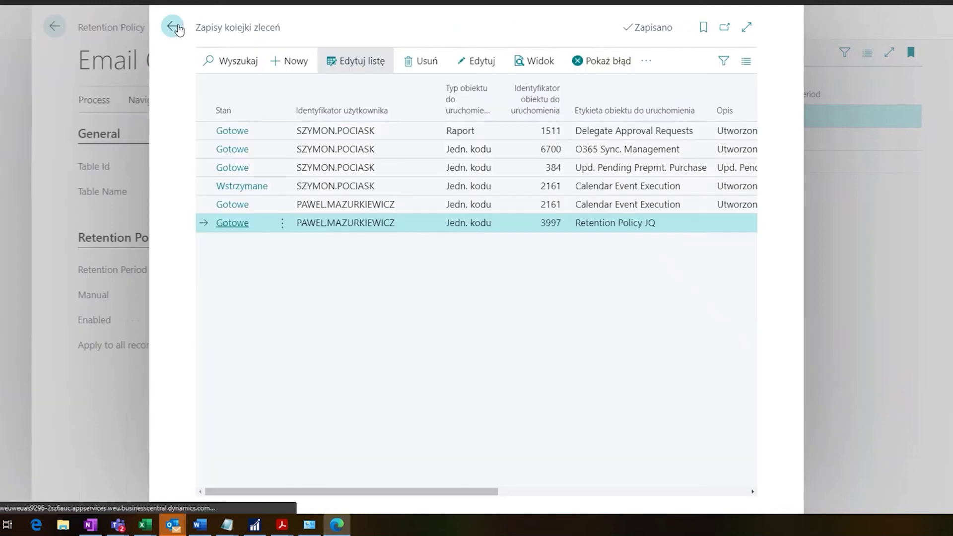
{"action": "left_click", "coordinate": [173, 27]}
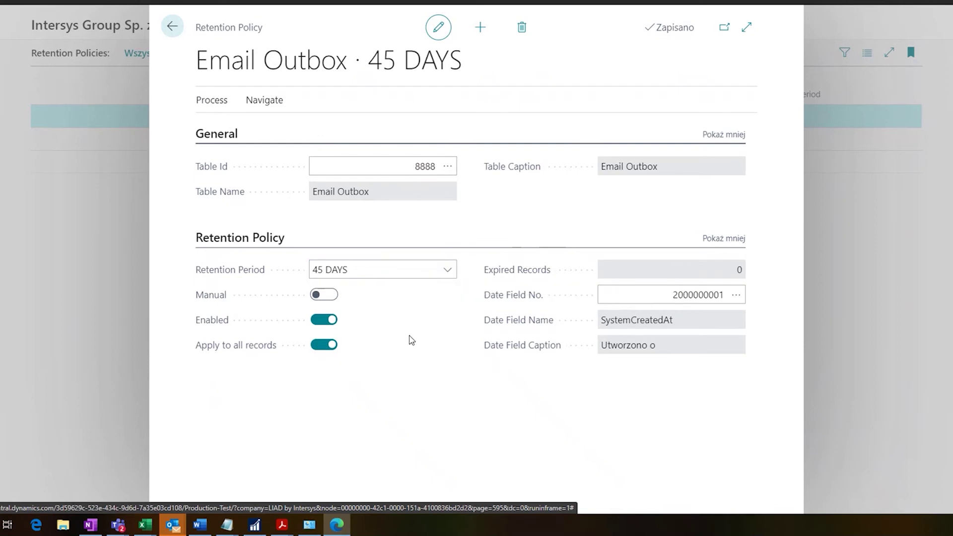
- Turn off Apply to all records and add a rule filtered on the Sender field to one specific sender
{"action": "left_click", "coordinate": [325, 345]}
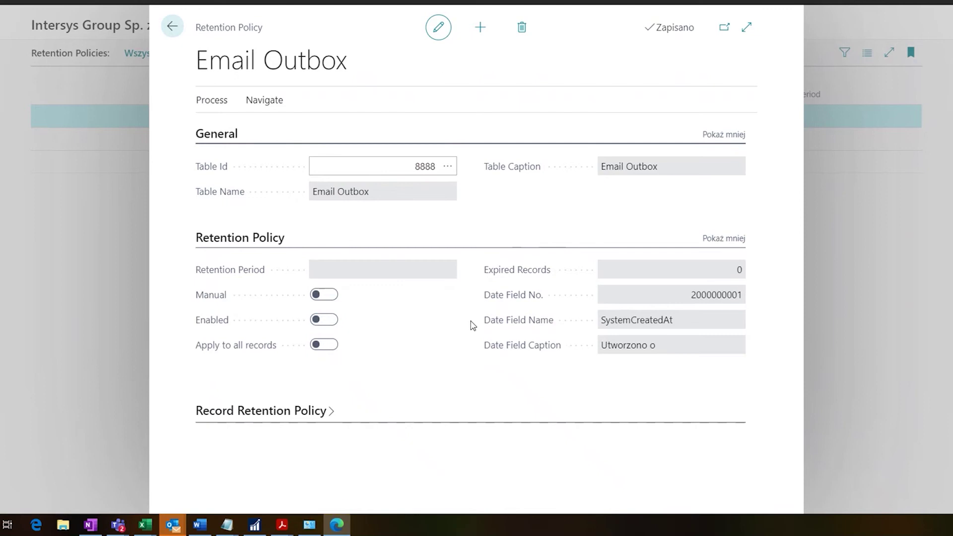
{"action": "left_click", "coordinate": [302, 413]}
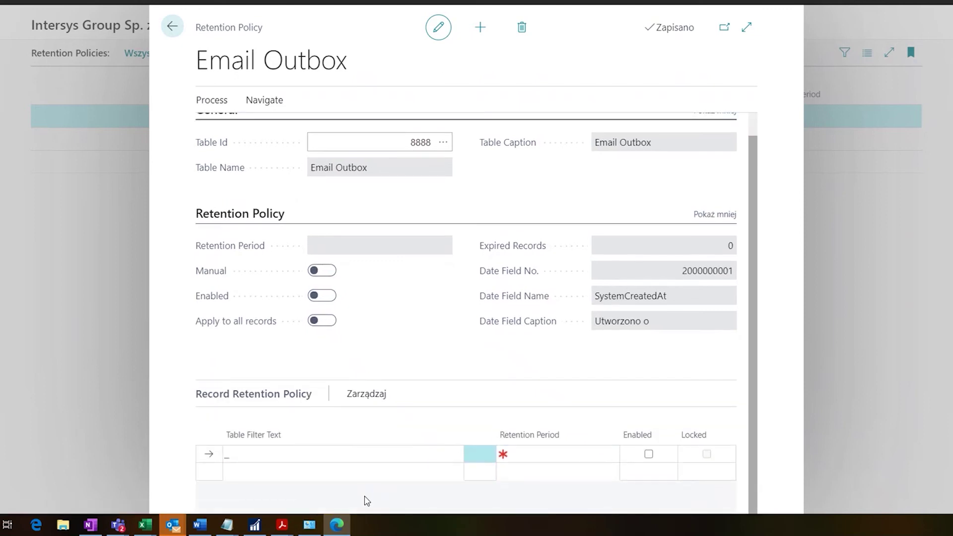
{"action": "left_click", "coordinate": [292, 461]}
{"action": "left_click", "coordinate": [321, 223]}
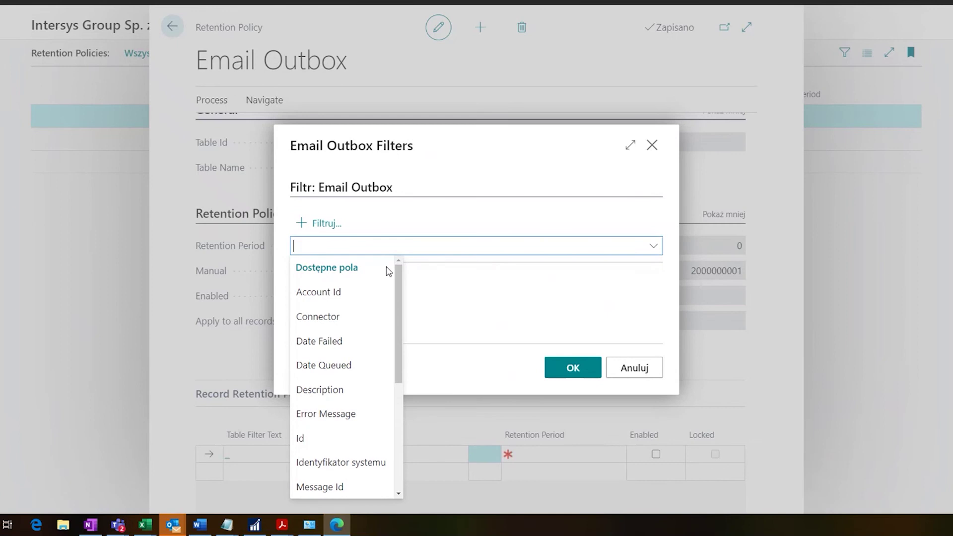
{"action": "scroll", "coordinate": [355, 339], "scroll_direction": "down", "scroll_amount": 2}
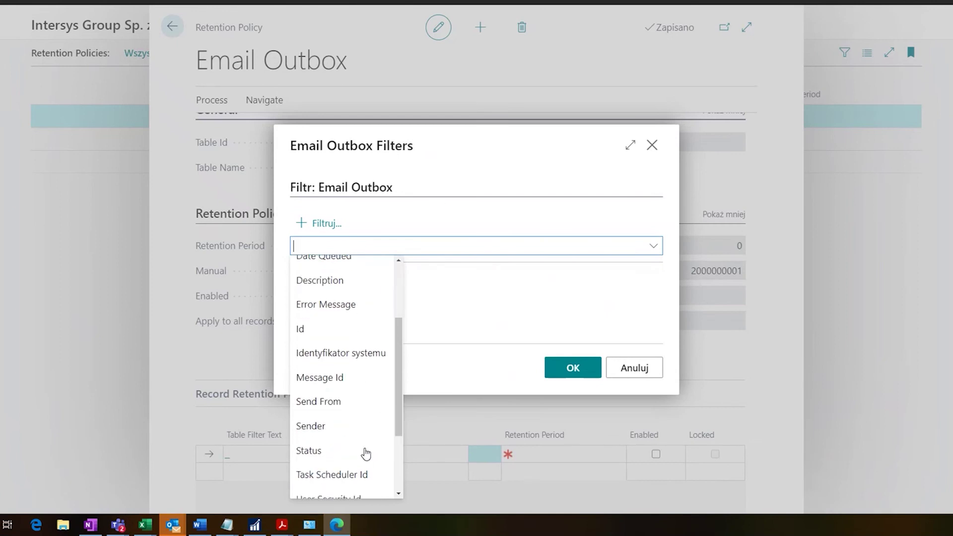
{"action": "left_click", "coordinate": [324, 427]}
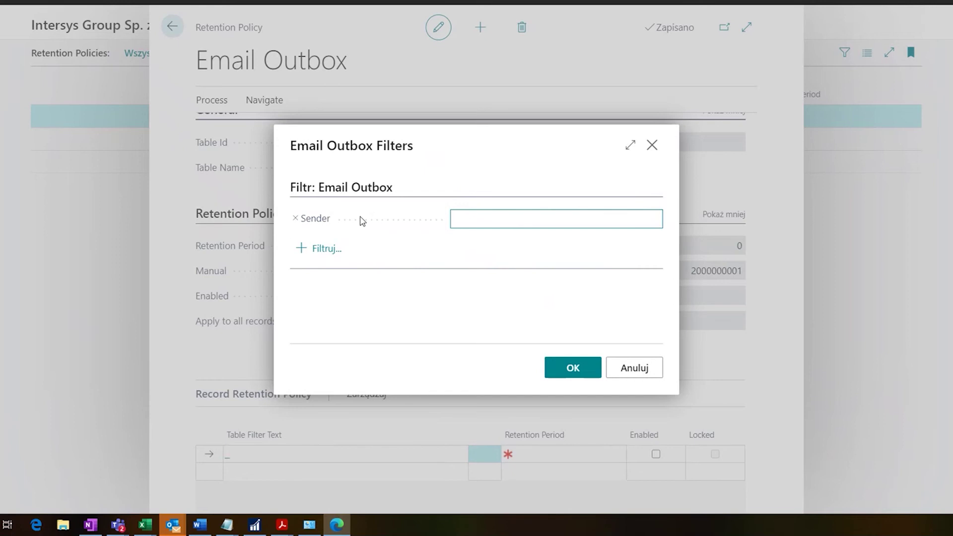
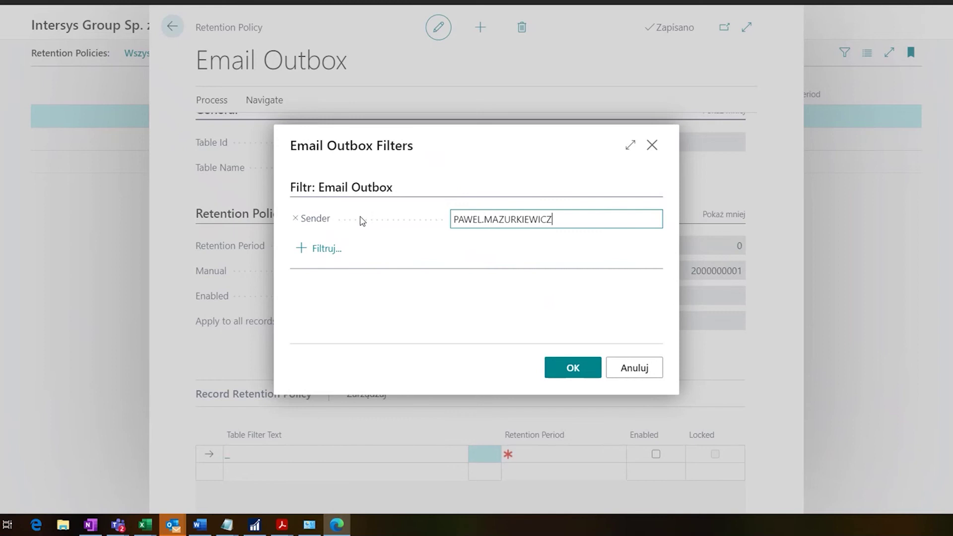
{"action": "left_click", "coordinate": [573, 370]}
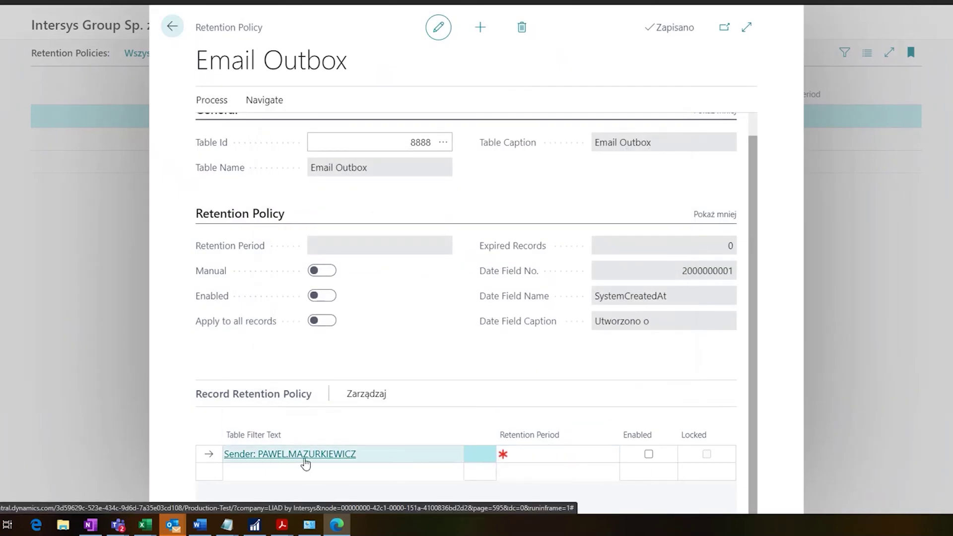
- Give the sender rule a ONE MONTH retention period, enable it, and close the card
{"action": "left_click", "coordinate": [534, 451]}
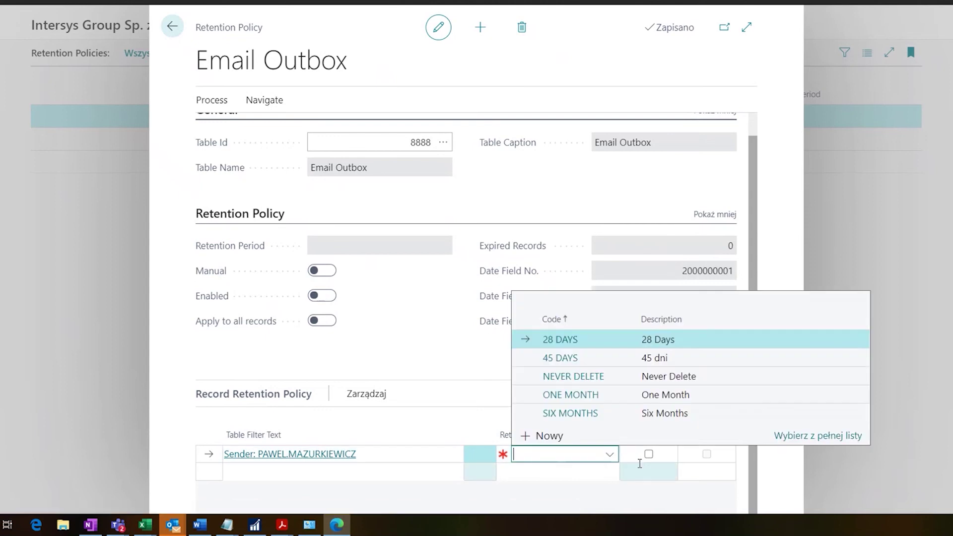
{"action": "left_click", "coordinate": [571, 394]}
{"action": "key", "text": "Tab"}
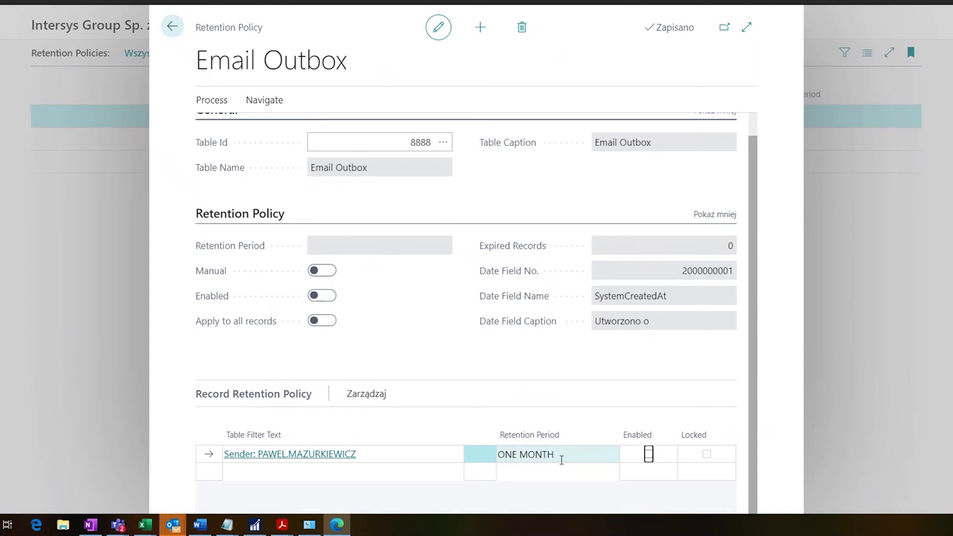
{"action": "left_click", "coordinate": [627, 474]}
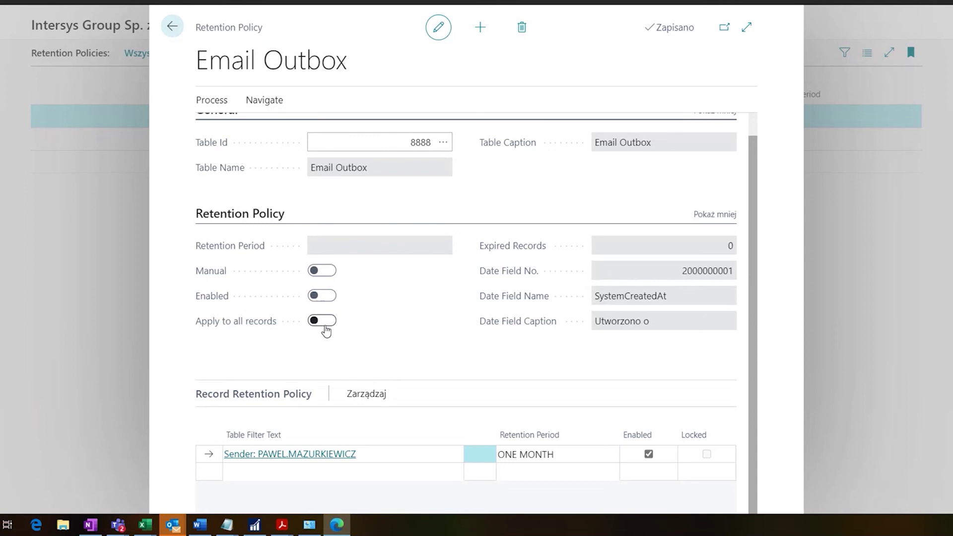
{"action": "left_click", "coordinate": [171, 31]}
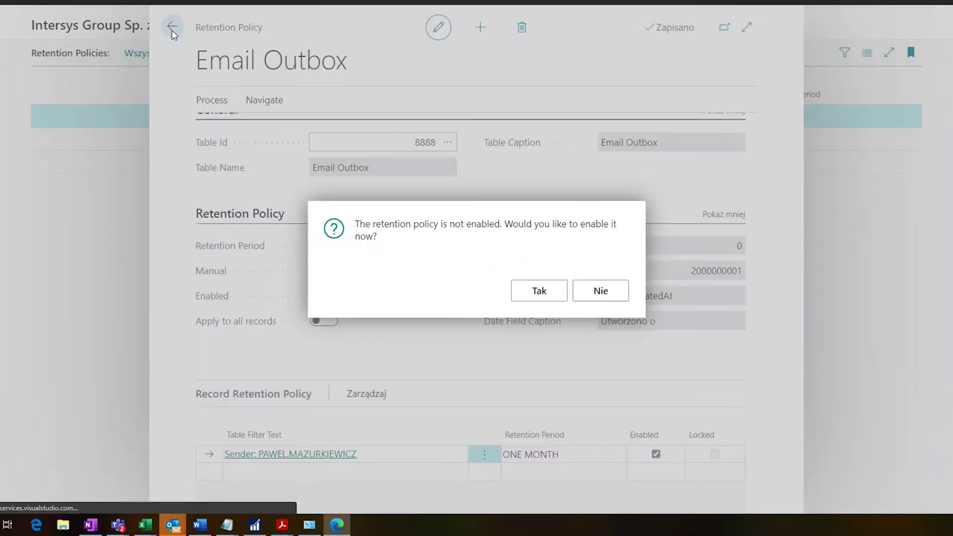
- Confirm enabling the Email Outbox policy with Tak and return to the home page
{"action": "left_click", "coordinate": [544, 289]}
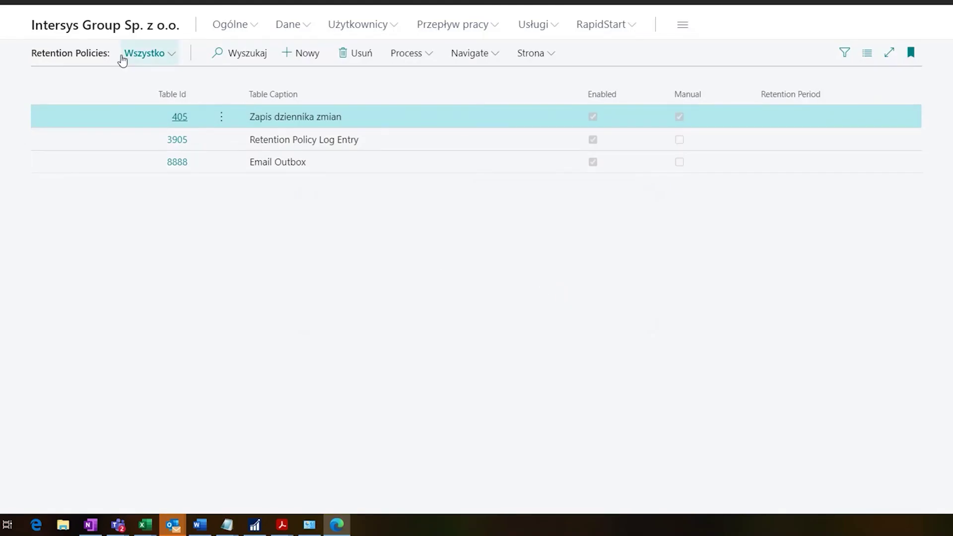
{"action": "left_click", "coordinate": [87, 27]}
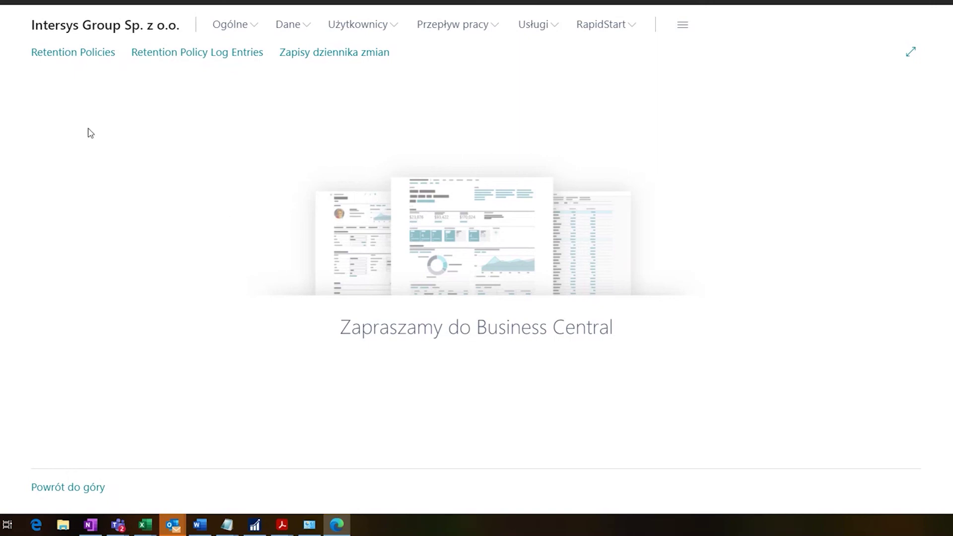
{"action": "left_click", "coordinate": [362, 53]}
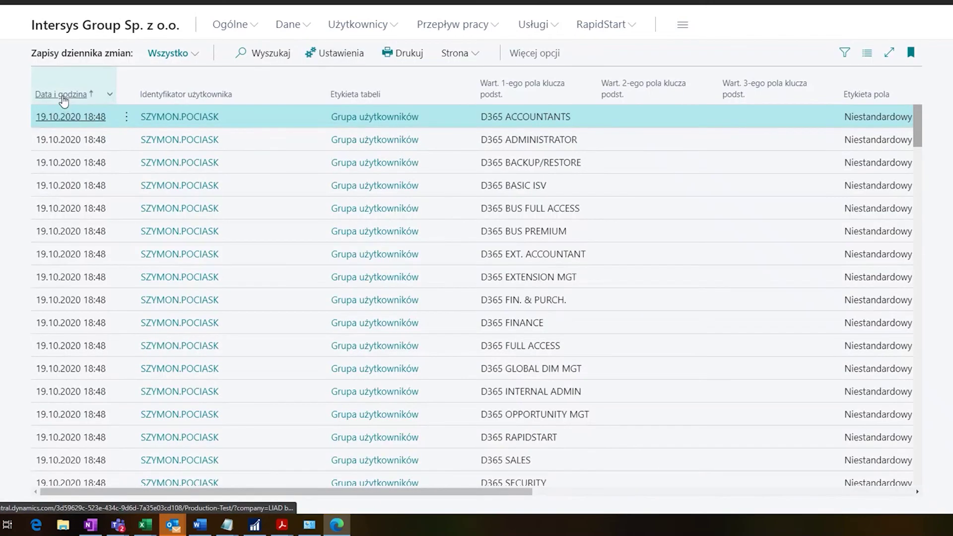
{"action": "left_click", "coordinate": [63, 97]}
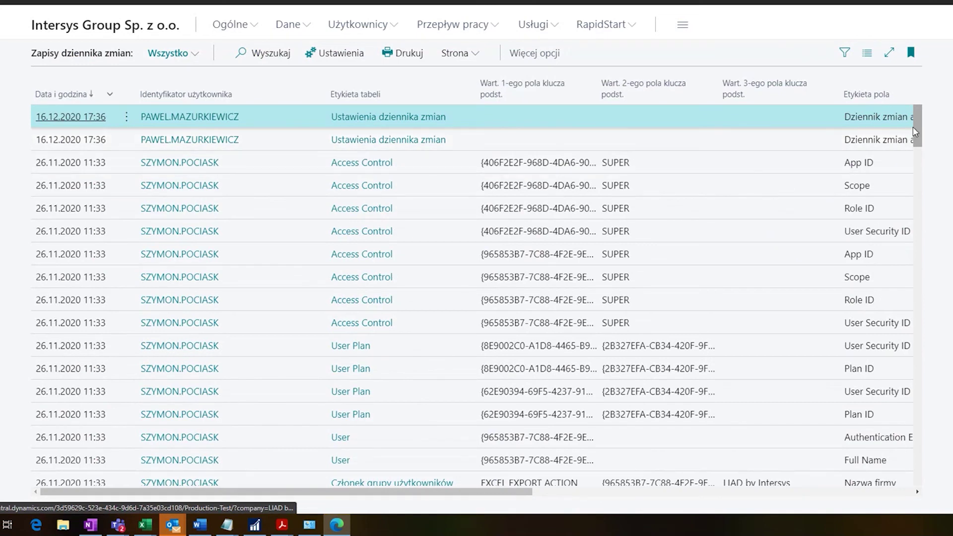
{"action": "left_click_drag", "start_coordinate": [916, 130], "coordinate": [915, 453]}
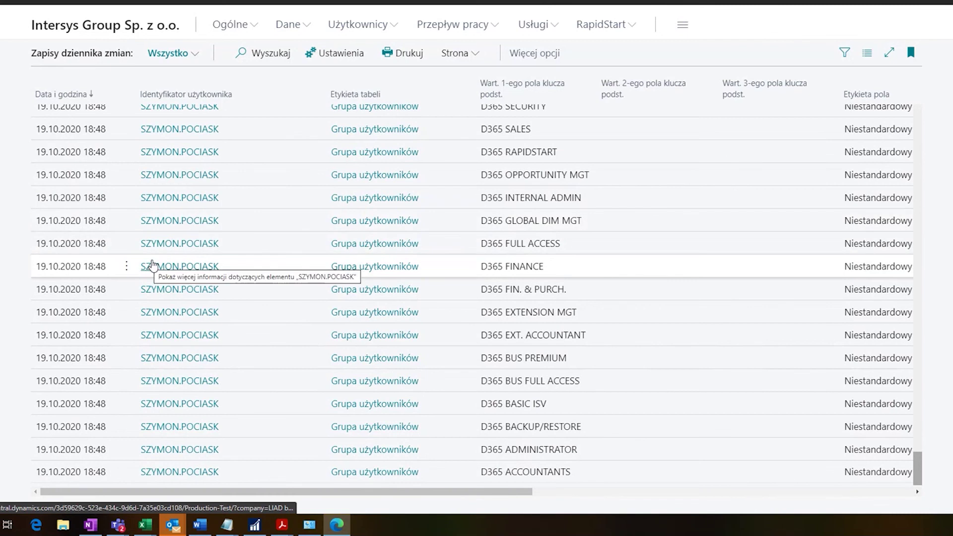
{"action": "left_click", "coordinate": [96, 33]}
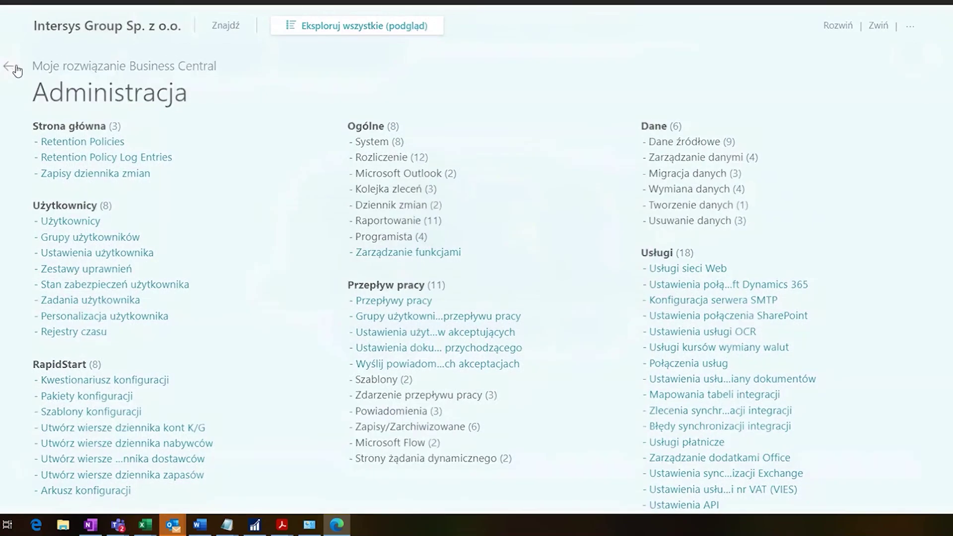
- Open the 405 Change Log Entry policy card via Edytuj and scroll to its retention lines
{"action": "left_click", "coordinate": [7, 65]}
{"action": "left_click", "coordinate": [76, 53]}
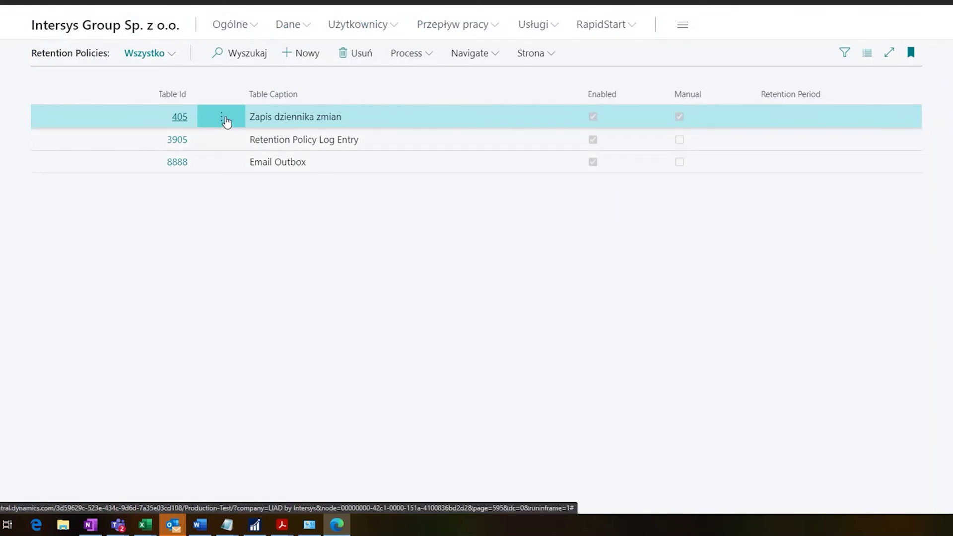
{"action": "left_click", "coordinate": [223, 119]}
{"action": "left_click", "coordinate": [217, 169]}
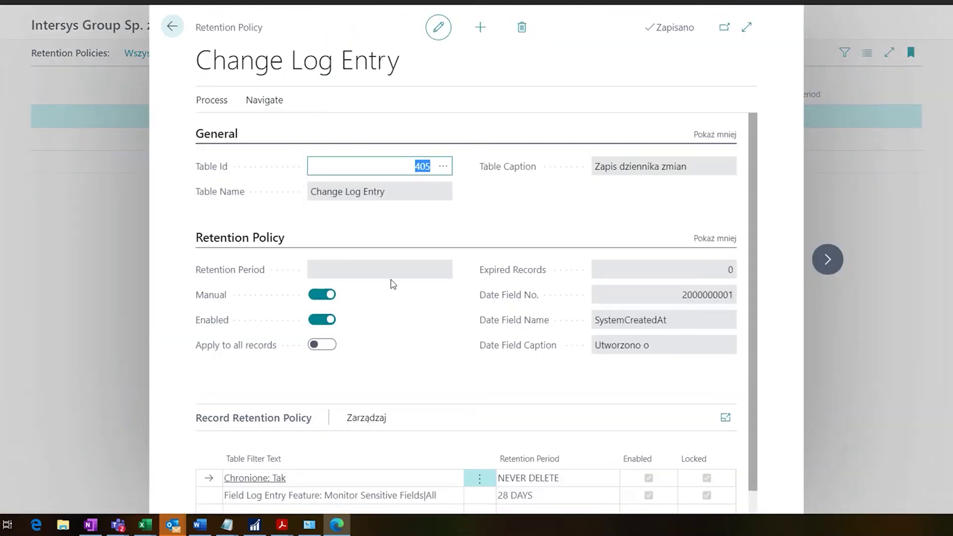
{"action": "mouse_move", "coordinate": [754, 213]}
{"action": "left_mouse_down"}
{"action": "mouse_move", "coordinate": [754, 240]}
{"action": "mouse_move", "coordinate": [753, 195]}
{"action": "left_mouse_up"}
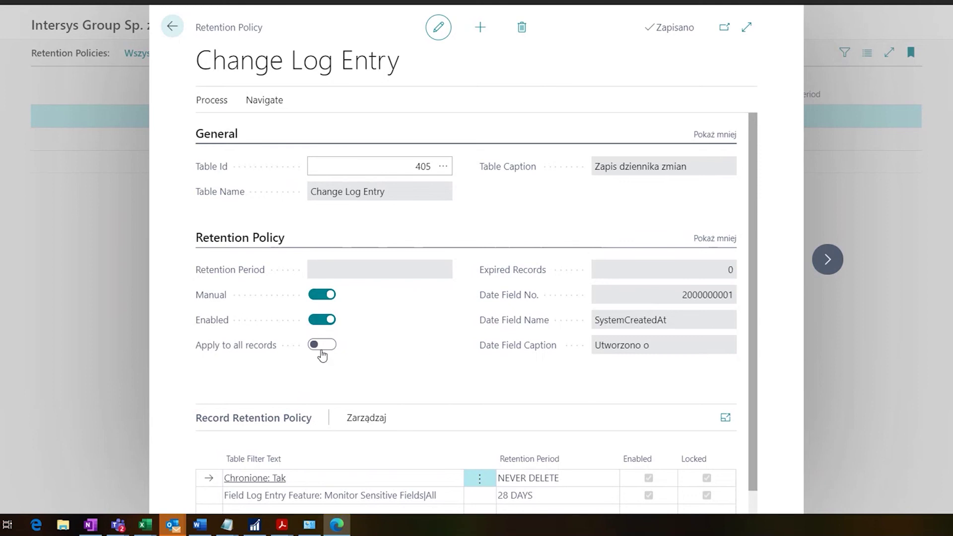
{"action": "scroll", "coordinate": [323, 355], "scroll_direction": "down", "scroll_amount": 1}
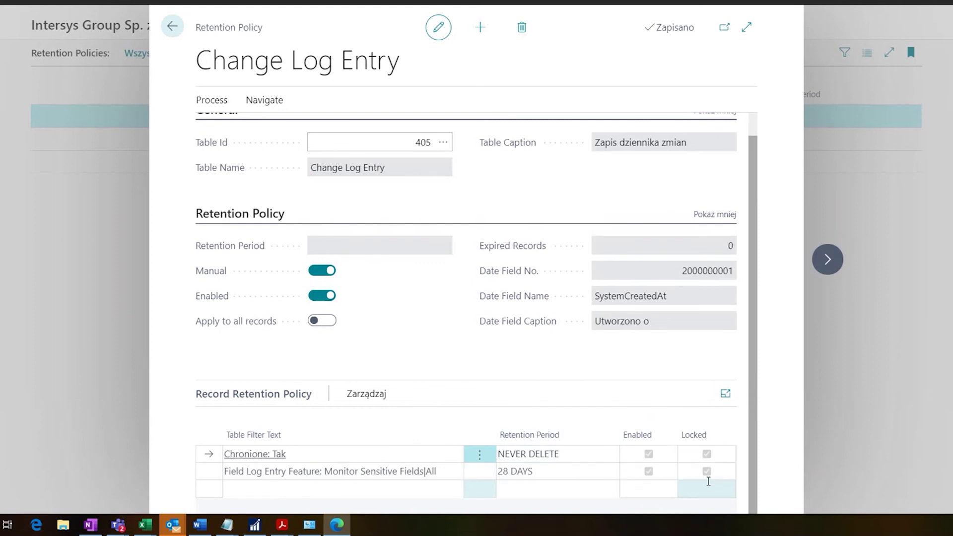
- Add a third record retention line with Retention Period ONE MONTH and Enabled ticked
{"action": "left_click", "coordinate": [355, 495]}
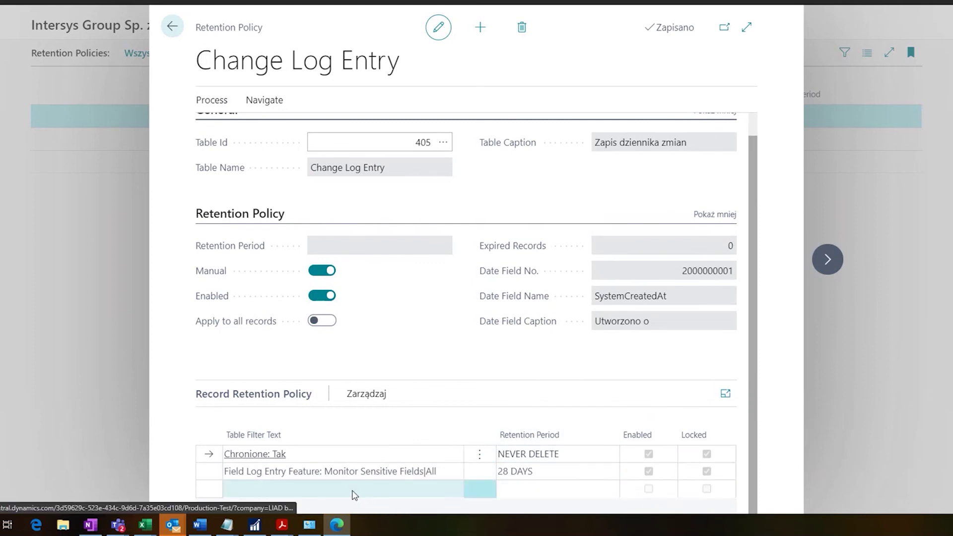
{"action": "left_click", "coordinate": [323, 224]}
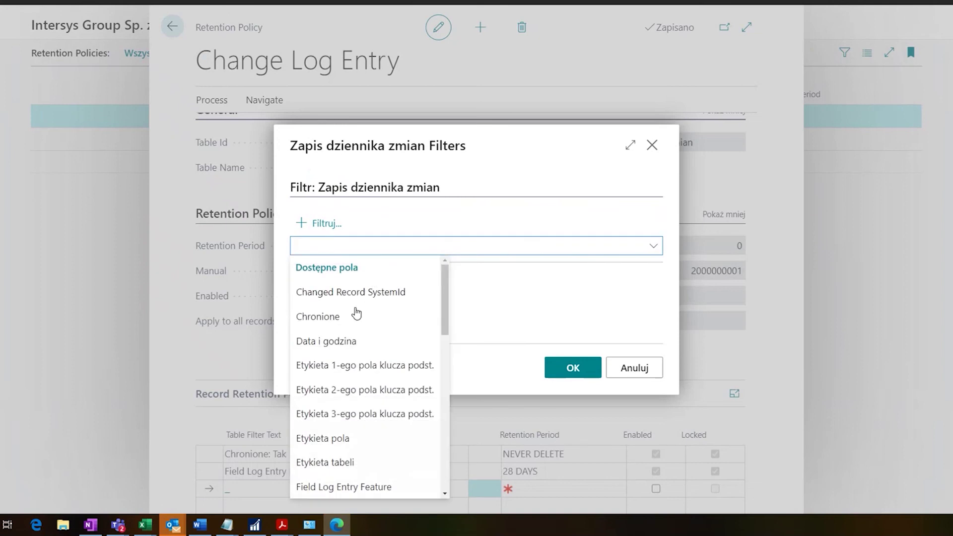
{"action": "left_click", "coordinate": [354, 343]}
{"action": "left_click", "coordinate": [572, 367]}
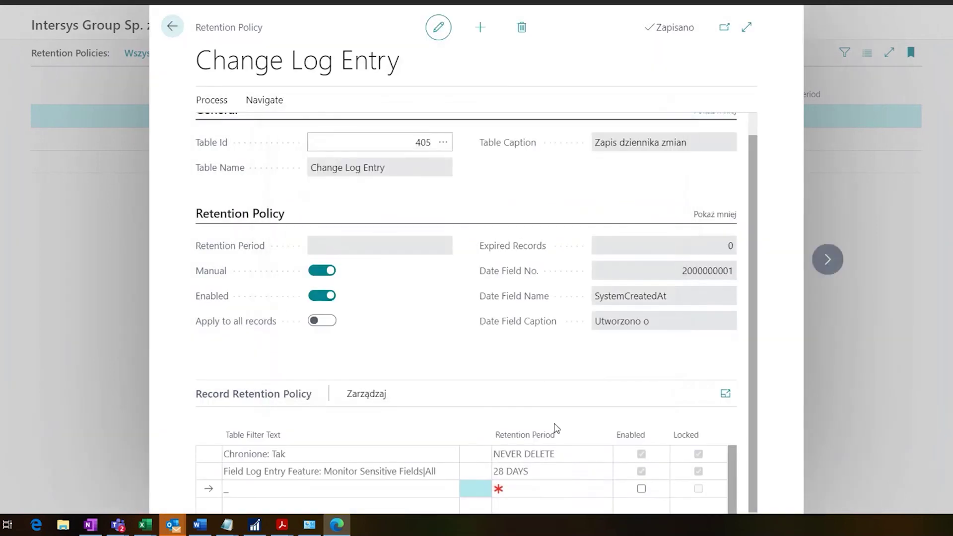
{"action": "left_click", "coordinate": [526, 487]}
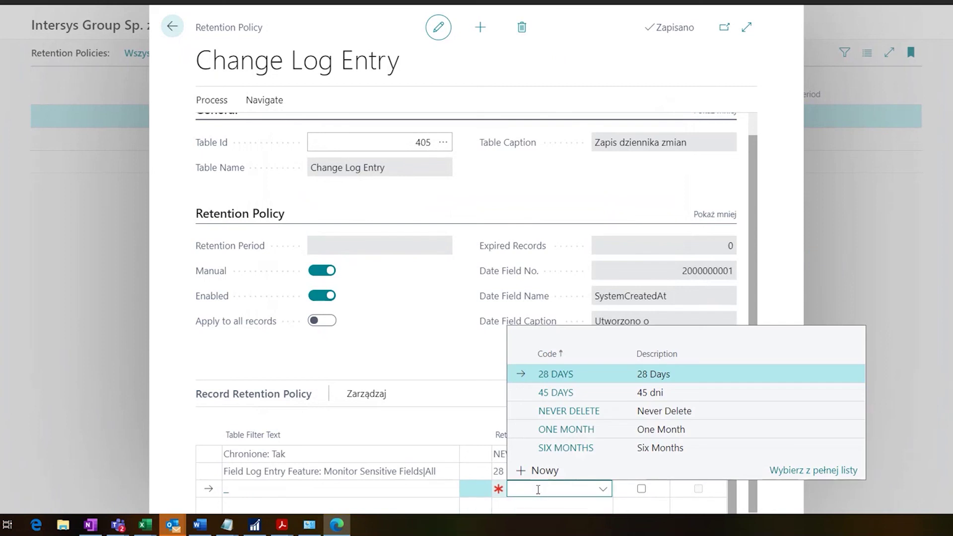
{"action": "left_click", "coordinate": [578, 429]}
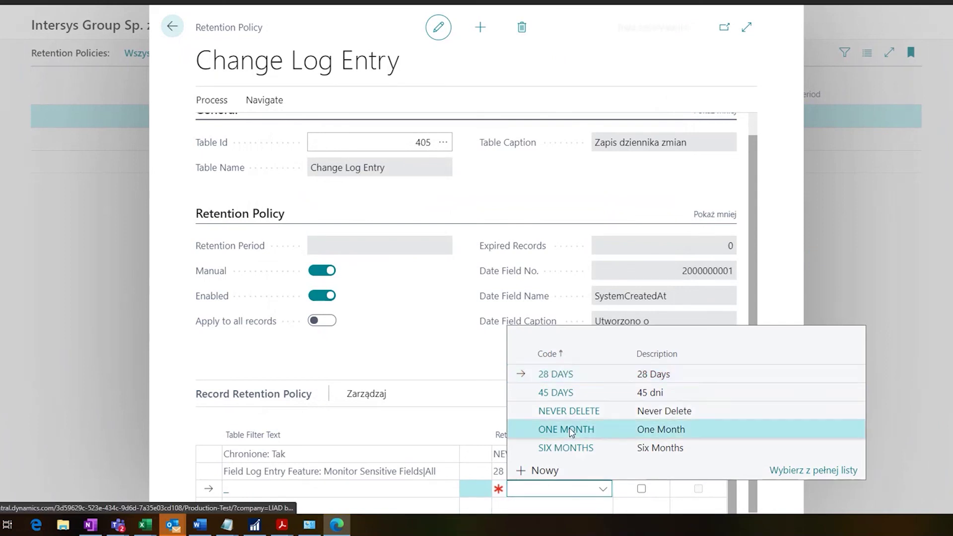
{"action": "left_click", "coordinate": [642, 489]}
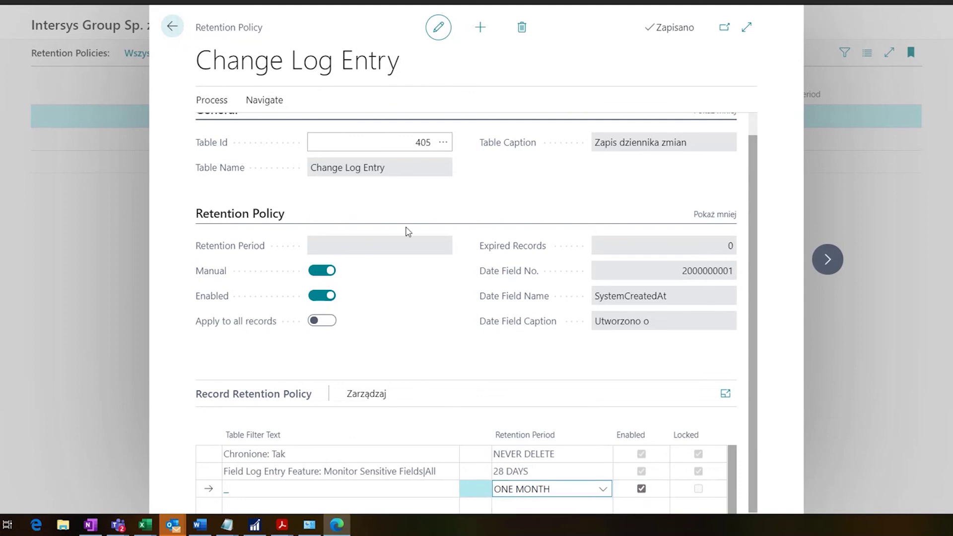
{"action": "left_click", "coordinate": [391, 142]}
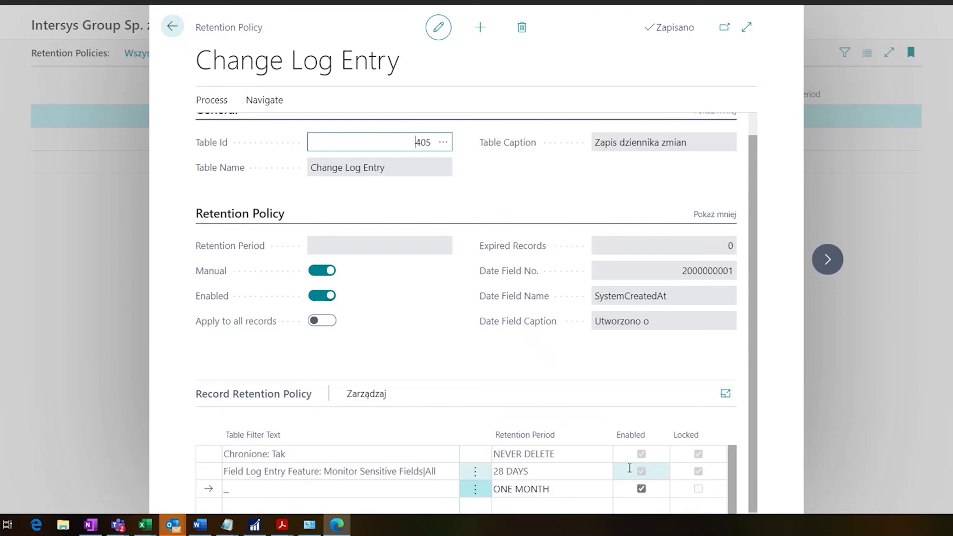
- Apply the policy manually, confirm deleting expired data with Tak, and return to Retention Policies
{"action": "left_click", "coordinate": [222, 101]}
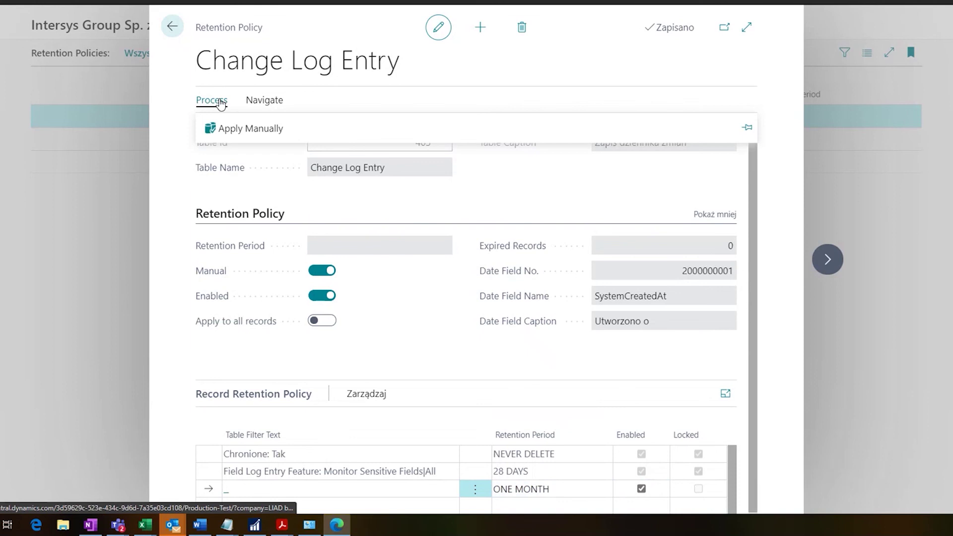
{"action": "left_click", "coordinate": [244, 132]}
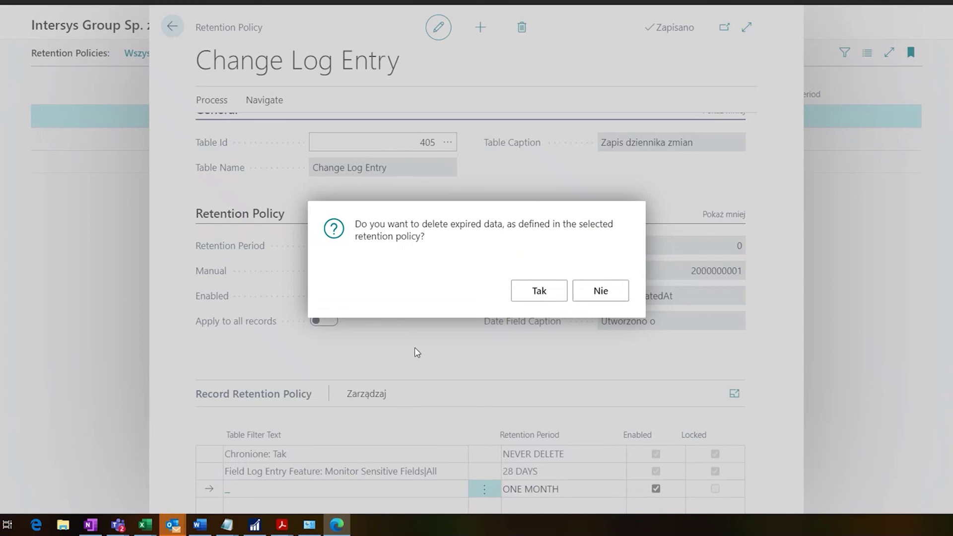
{"action": "left_click", "coordinate": [531, 297]}
{"action": "left_click", "coordinate": [595, 282]}
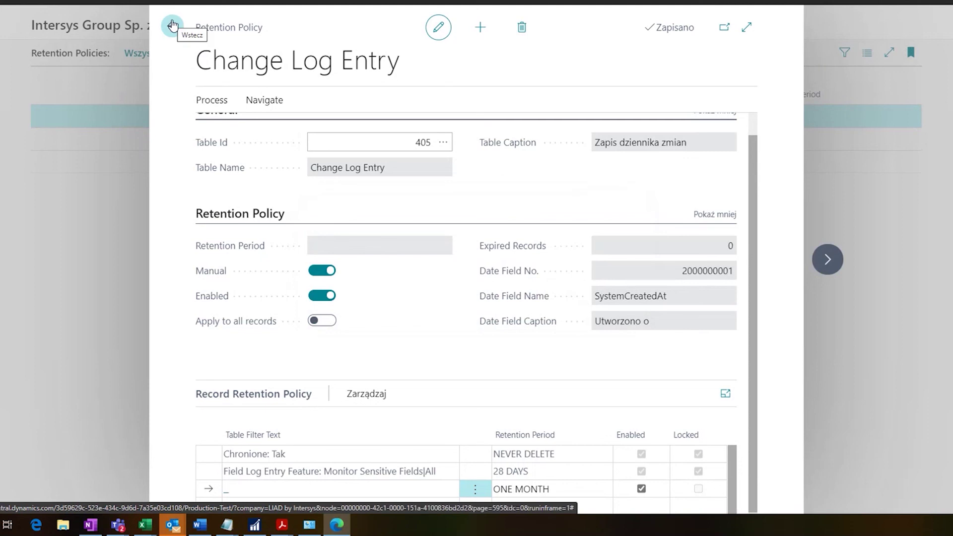
{"action": "scroll", "coordinate": [298, 256], "scroll_direction": "up", "scroll_amount": 1}
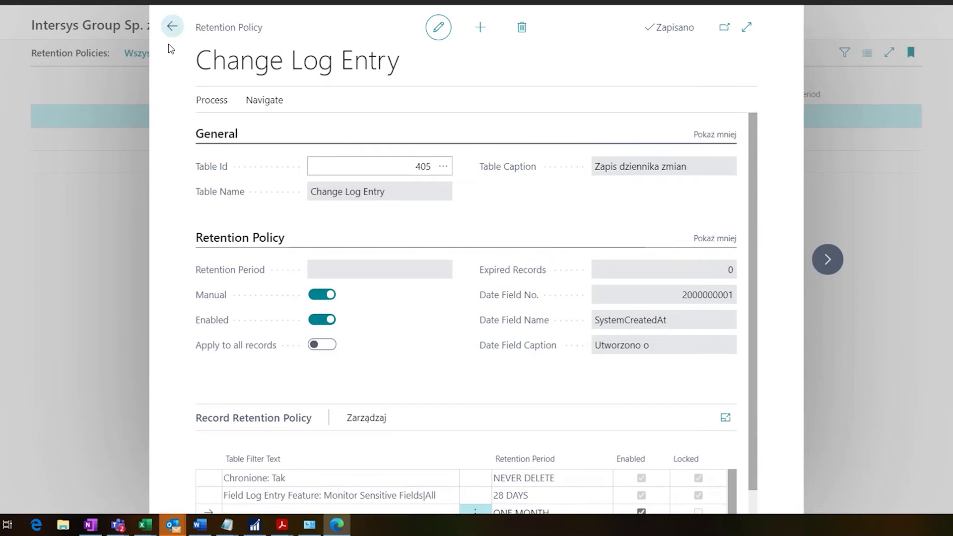
{"action": "left_click", "coordinate": [172, 26]}
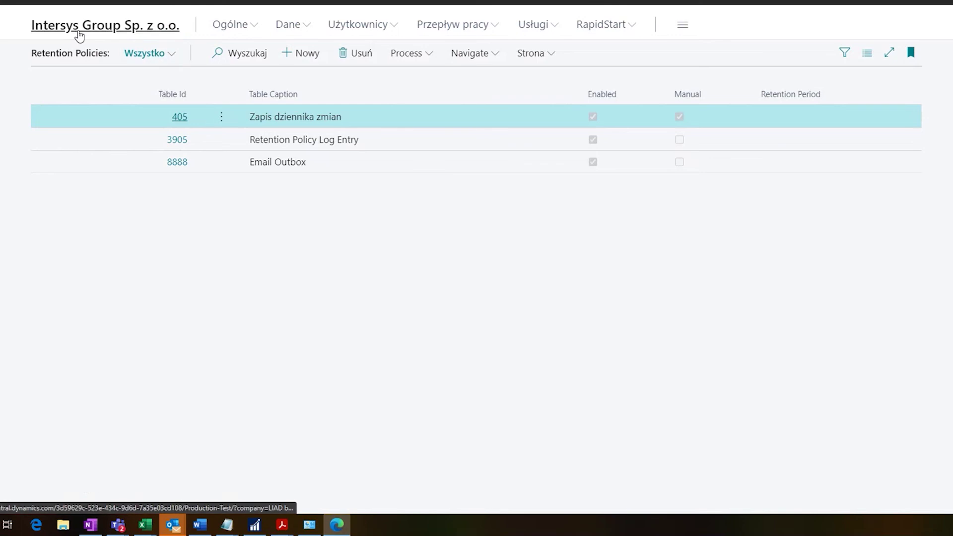
- Check Retention Policy Log Entries for 39 of 39 table 405 records deleted, then open Zapisy dziennika zmian
{"action": "left_click", "coordinate": [76, 34]}
{"action": "left_click", "coordinate": [7, 64]}
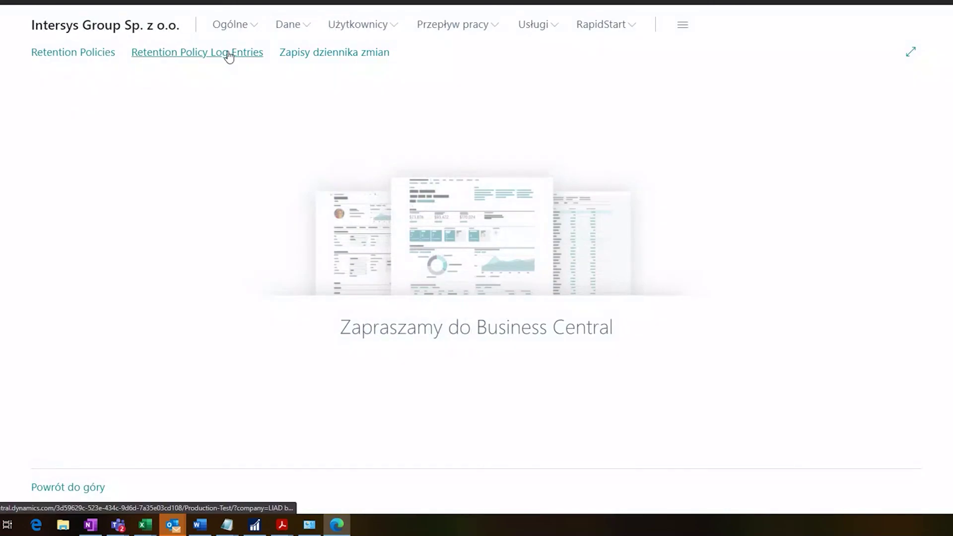
{"action": "left_click", "coordinate": [229, 57]}
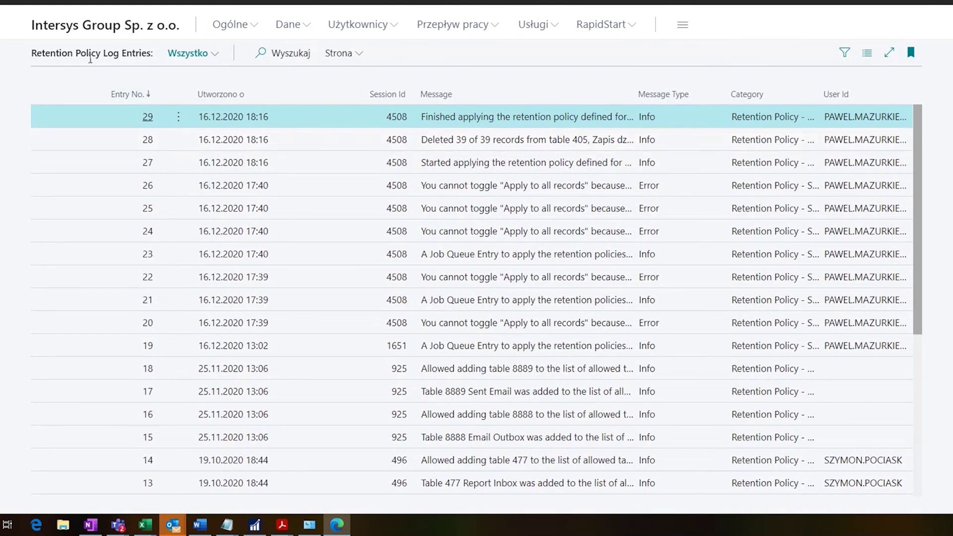
{"action": "left_click", "coordinate": [109, 38]}
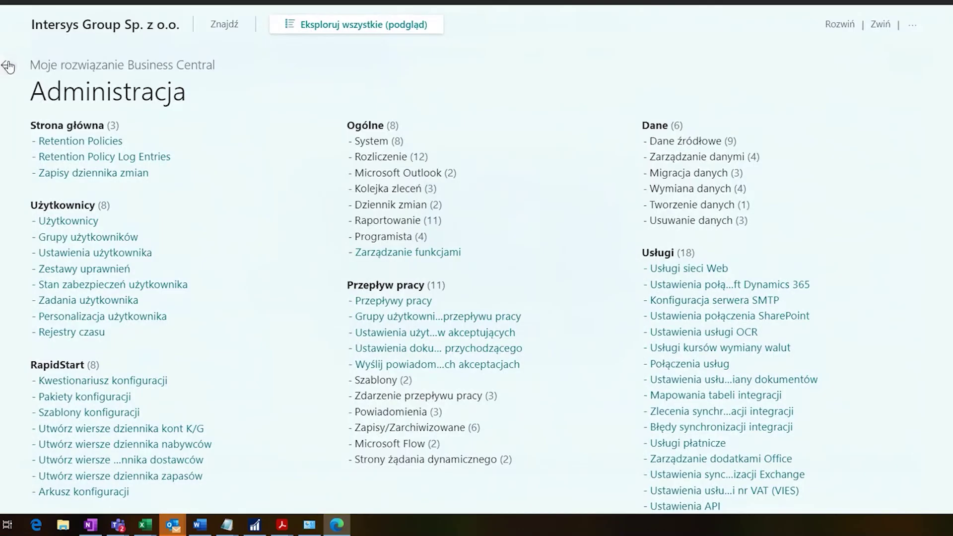
{"action": "left_click", "coordinate": [16, 65]}
{"action": "left_click", "coordinate": [334, 53]}
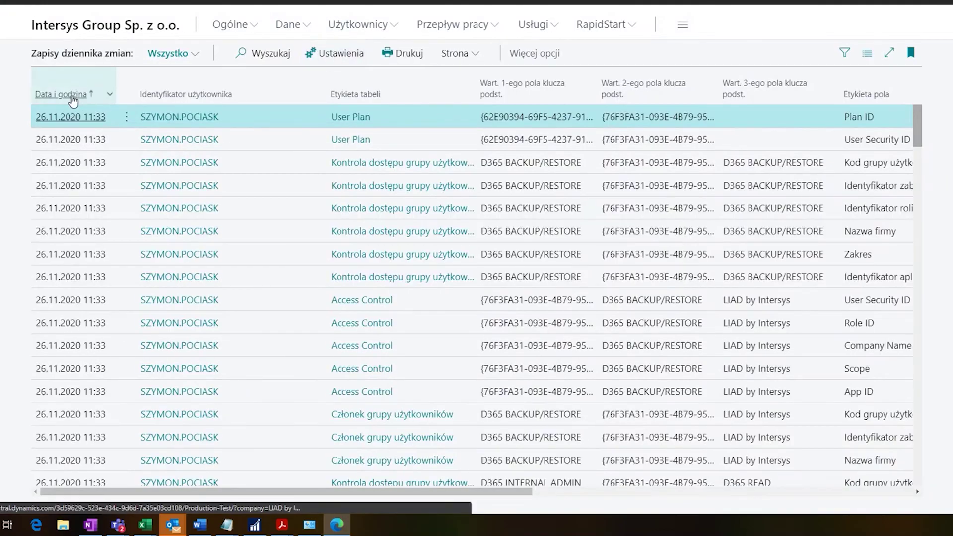
- Sort change log entries by Data i godzina descending and scroll through the remaining 26.11.2020 entries
{"action": "left_click", "coordinate": [57, 94]}
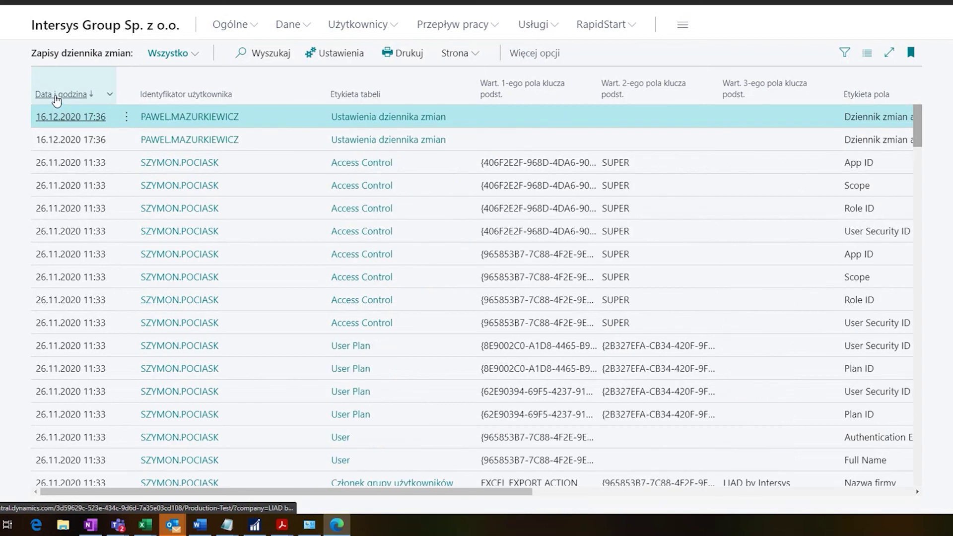
{"action": "left_click_drag", "start_coordinate": [919, 126], "coordinate": [911, 450]}
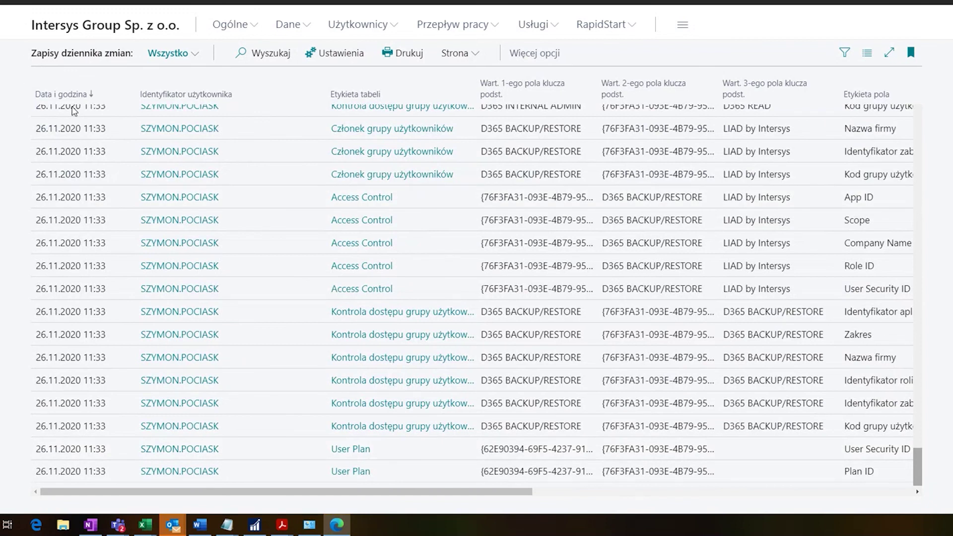
{"action": "scroll", "coordinate": [74, 110], "scroll_direction": "up", "scroll_amount": 10}
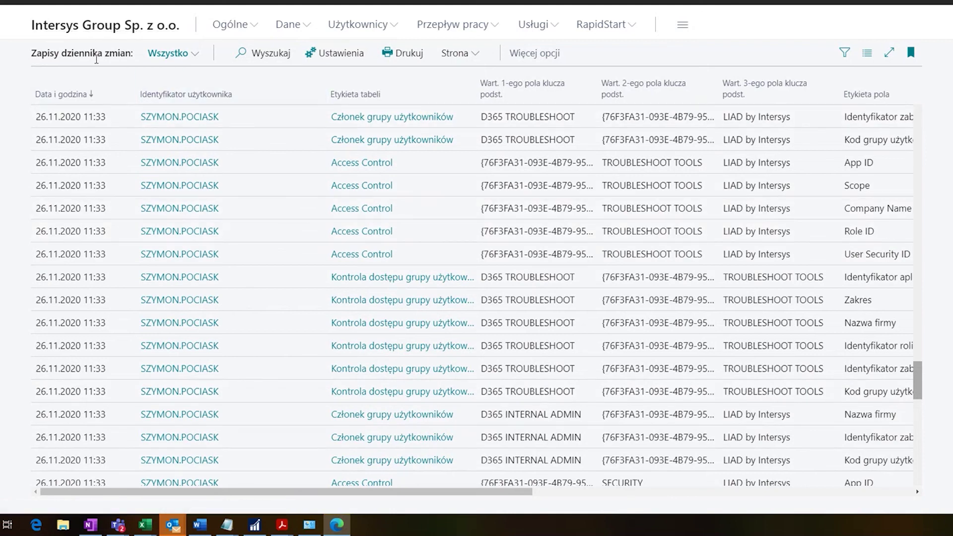
{"action": "scroll", "coordinate": [917, 392], "scroll_direction": "down", "scroll_amount": 1}
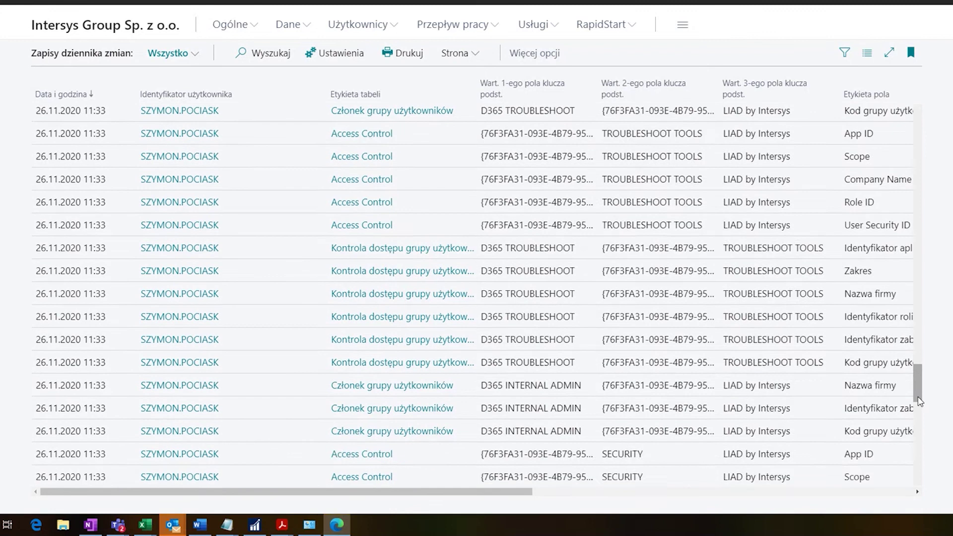
{"action": "left_click_drag", "start_coordinate": [919, 401], "coordinate": [919, 468]}
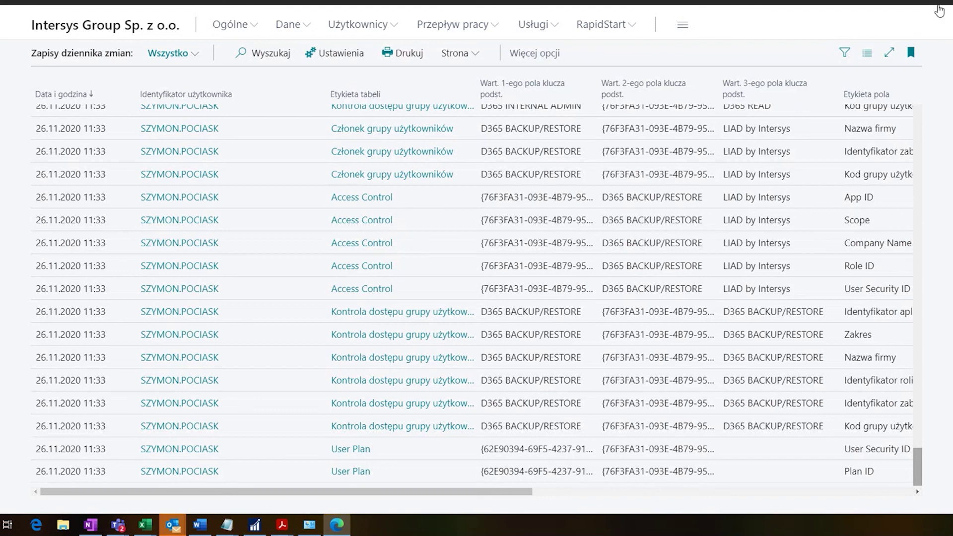
{"action": "left_click", "coordinate": [901, 2]}
{"action": "left_click", "coordinate": [923, 2]}
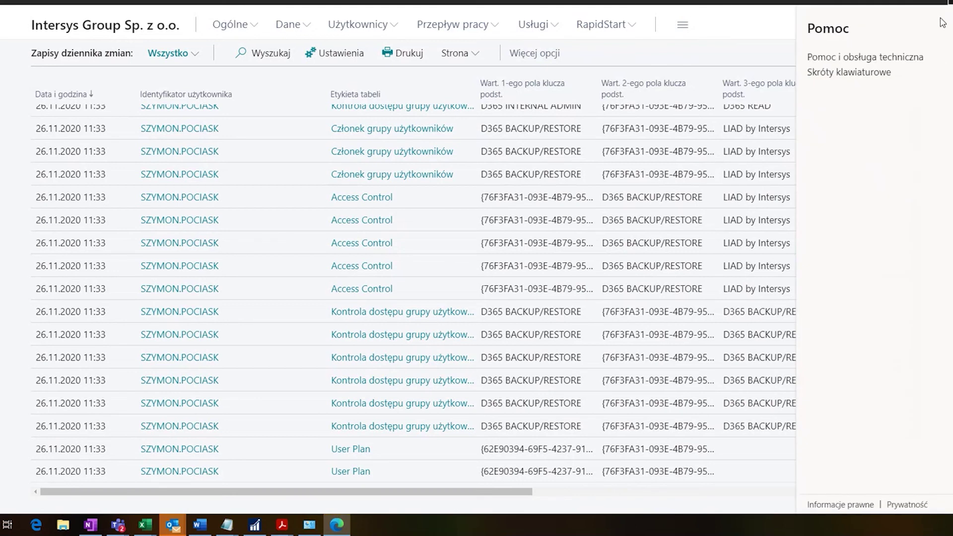
{"action": "left_click", "coordinate": [852, 59]}
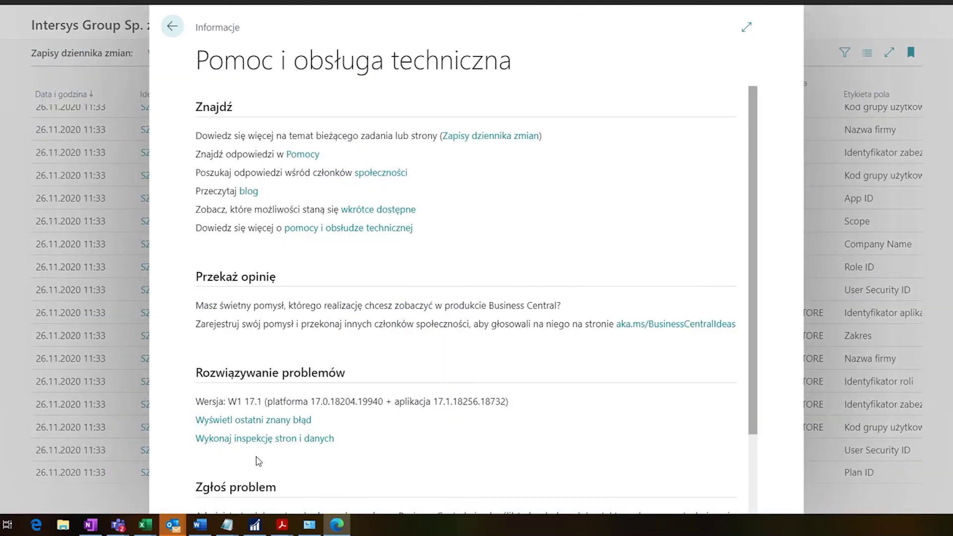
{"action": "left_click", "coordinate": [262, 440]}
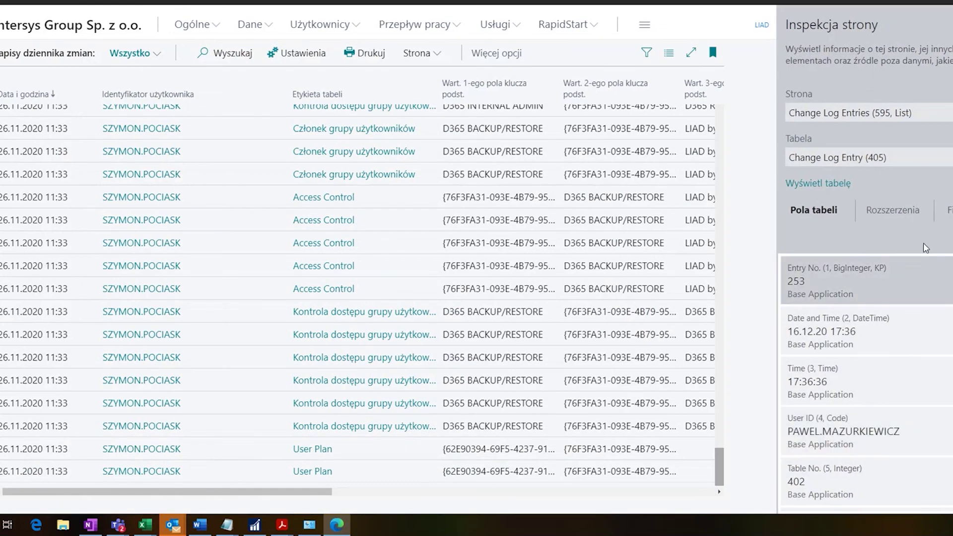
{"action": "scroll", "coordinate": [794, 278], "scroll_direction": "down", "scroll_amount": 1}
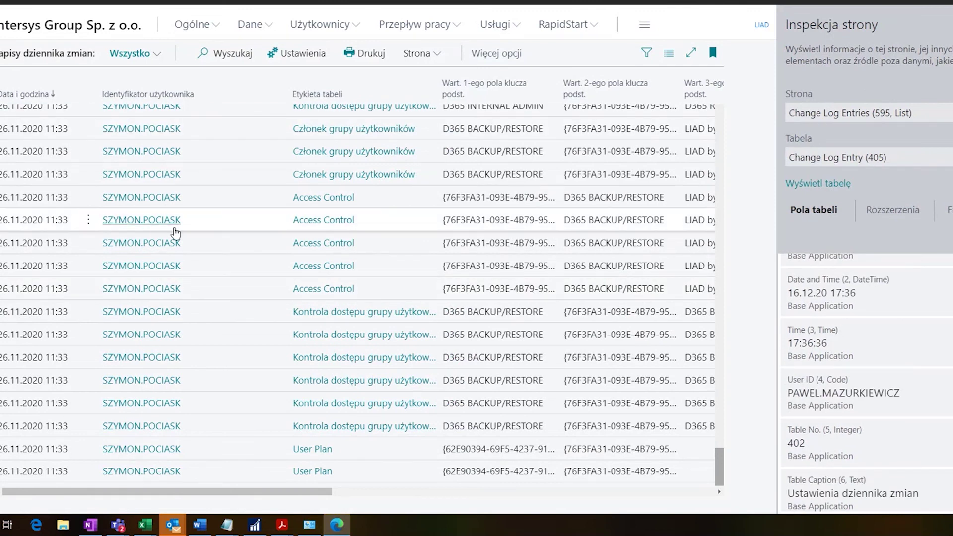
{"action": "scroll", "coordinate": [855, 389], "scroll_direction": "down", "scroll_amount": 10}
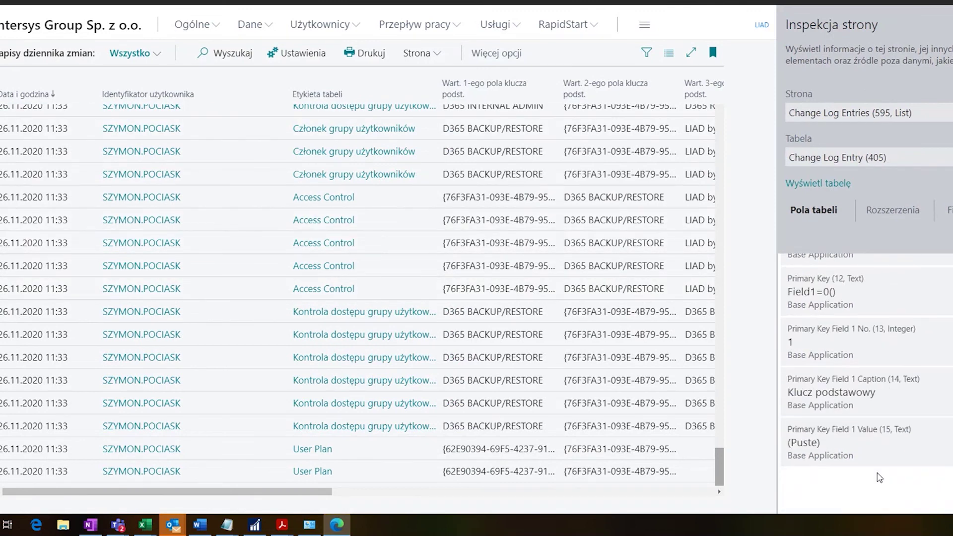
{"action": "scroll", "coordinate": [880, 478], "scroll_direction": "down", "scroll_amount": 10}
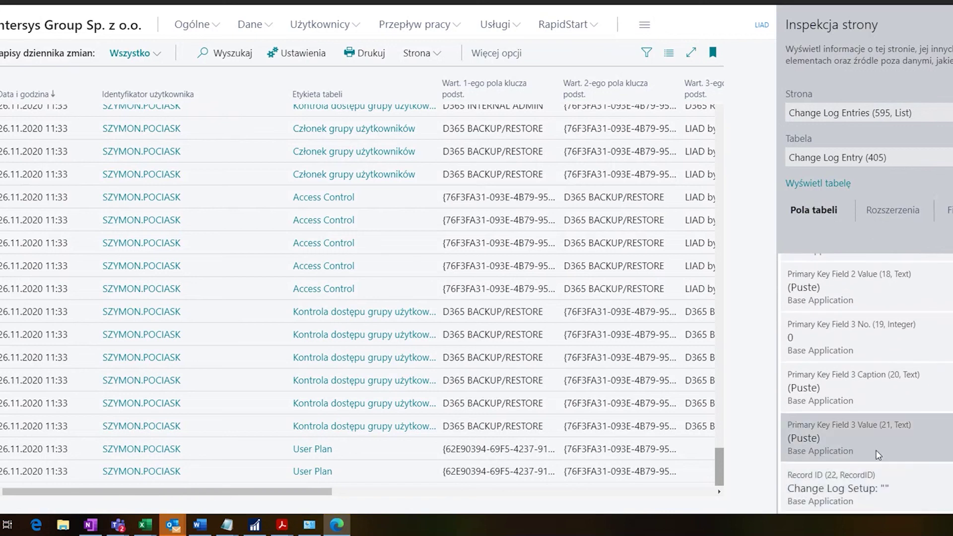
{"action": "scroll", "coordinate": [880, 477], "scroll_direction": "down", "scroll_amount": 5}
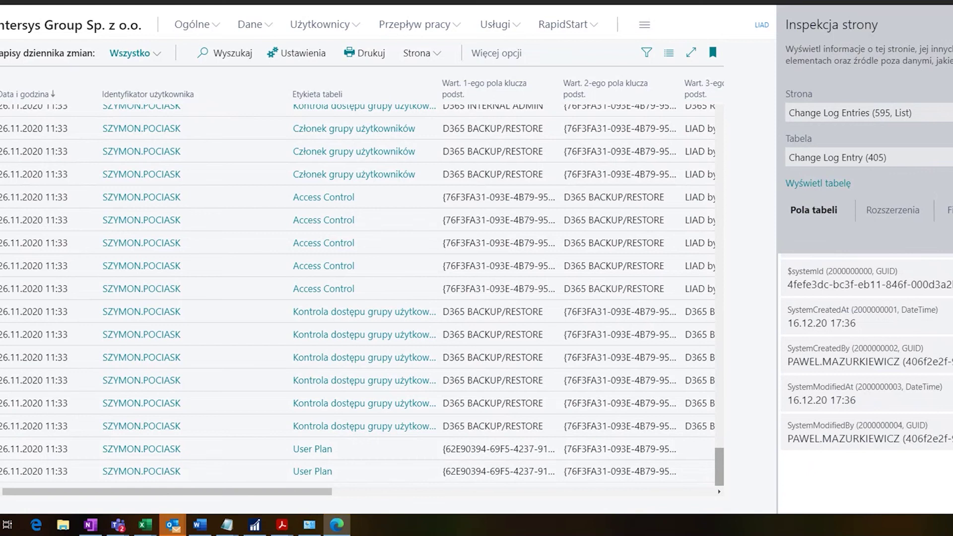
{"action": "scroll", "coordinate": [362, 288], "scroll_direction": "up", "scroll_amount": 5}
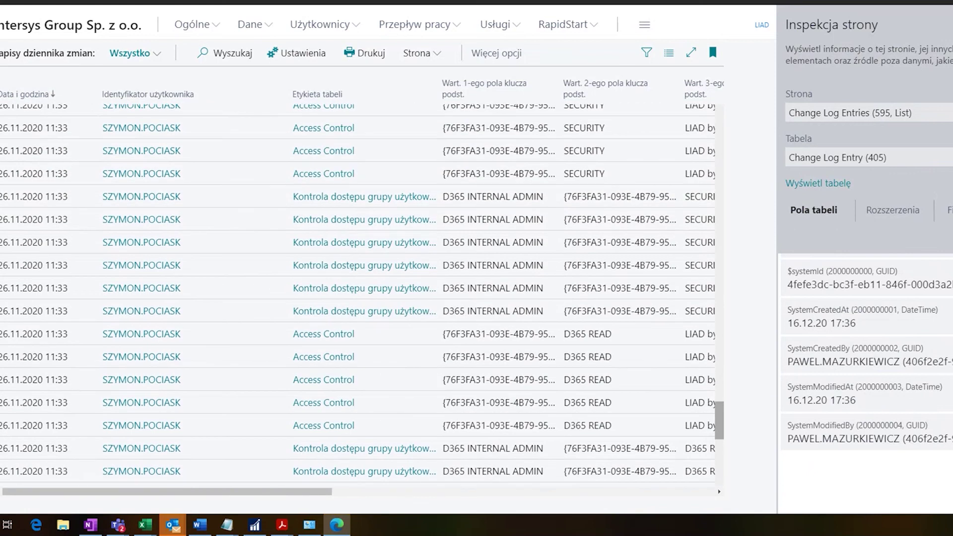
{"action": "key", "text": "ctrl+alt+F1"}
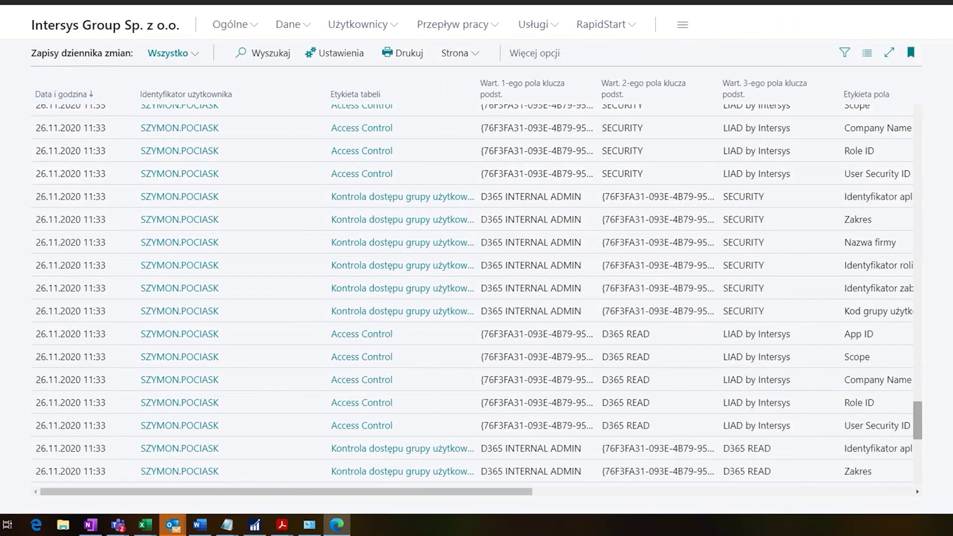